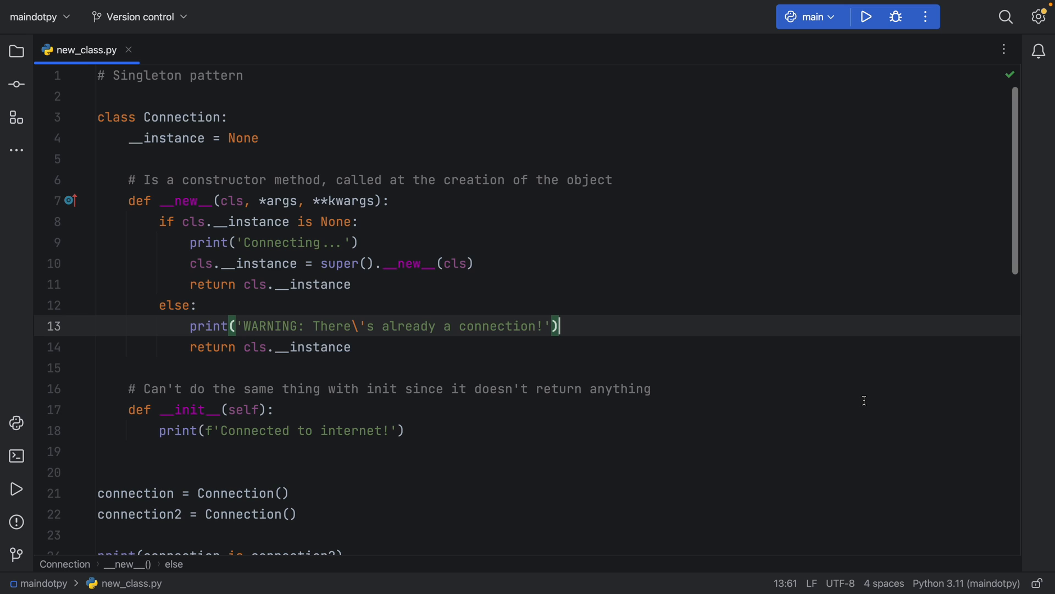
- Browse Settings > Appearance & Behavior, viewing the New UI and theme/font appearance pages
click(827, 384)
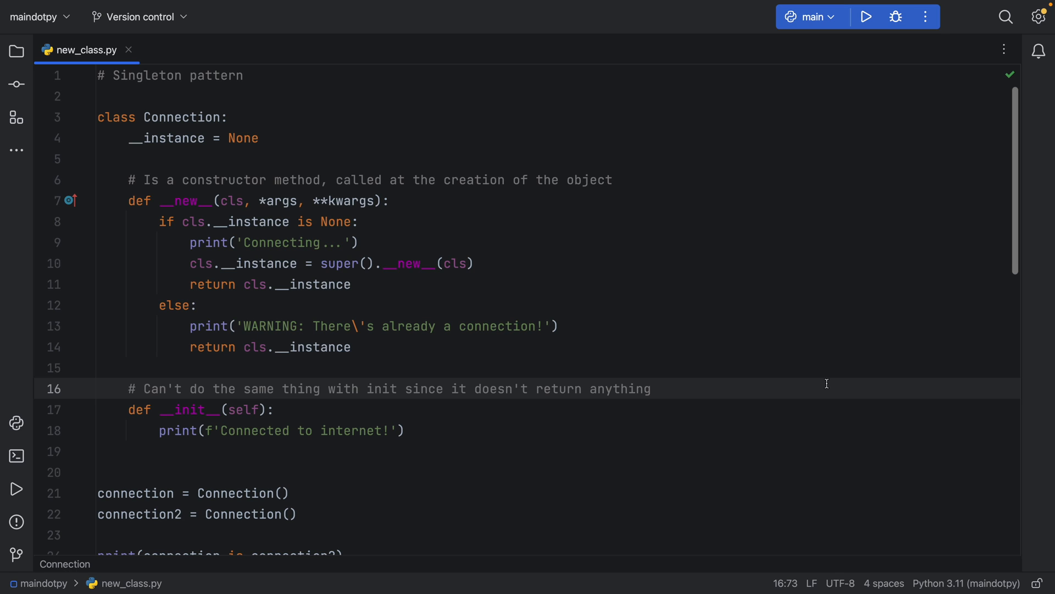
key(Down)
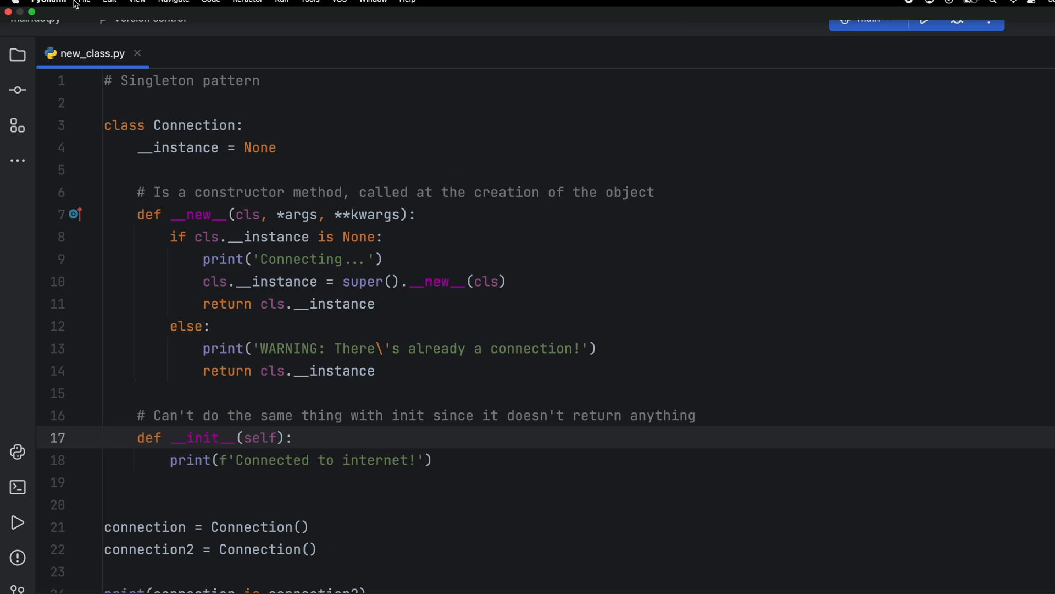
click(49, 7)
click(51, 60)
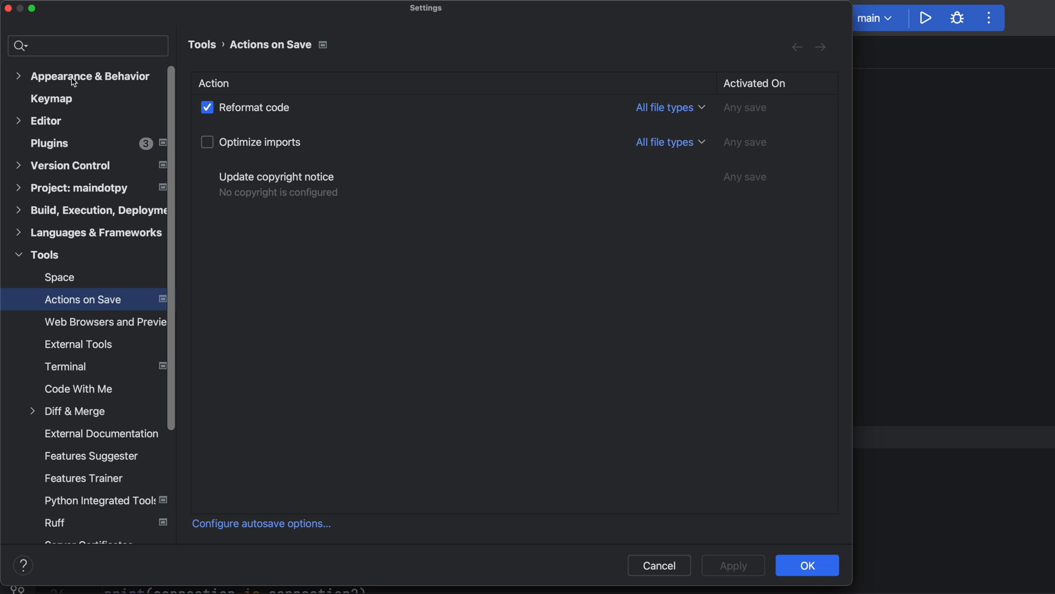
click(62, 80)
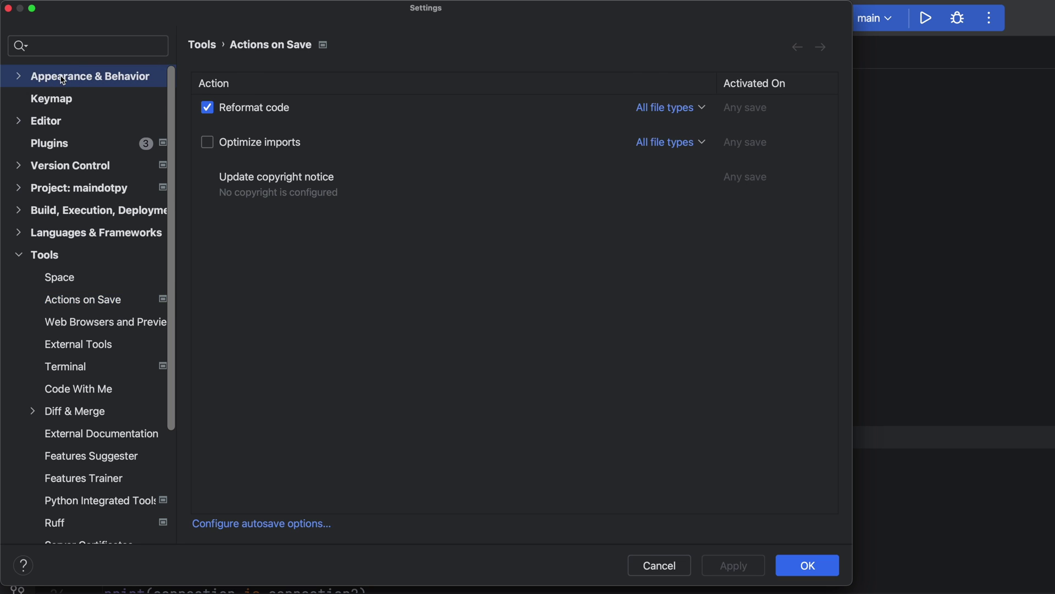
click(18, 76)
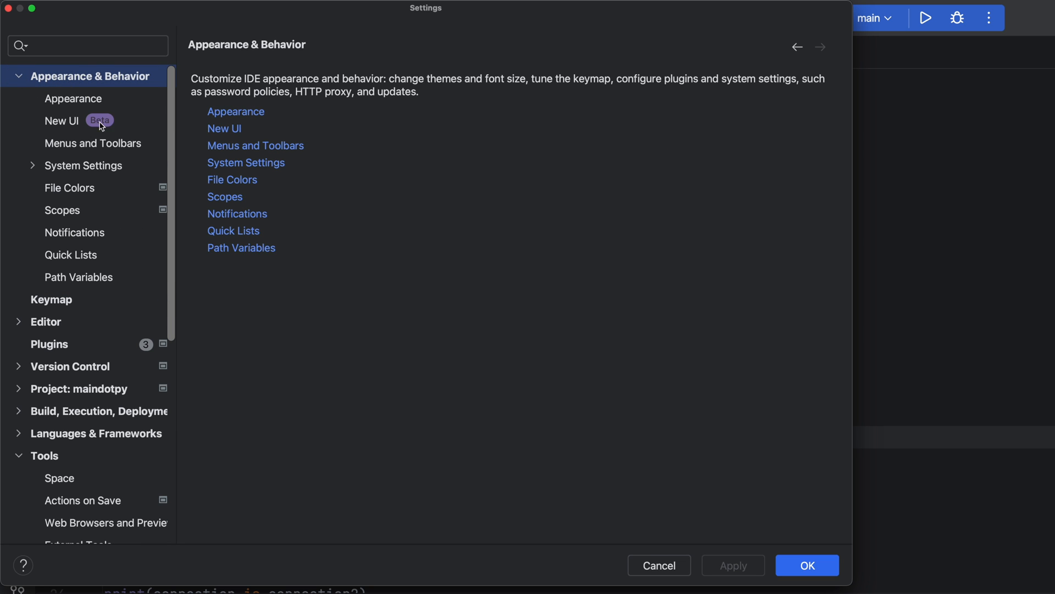
click(65, 124)
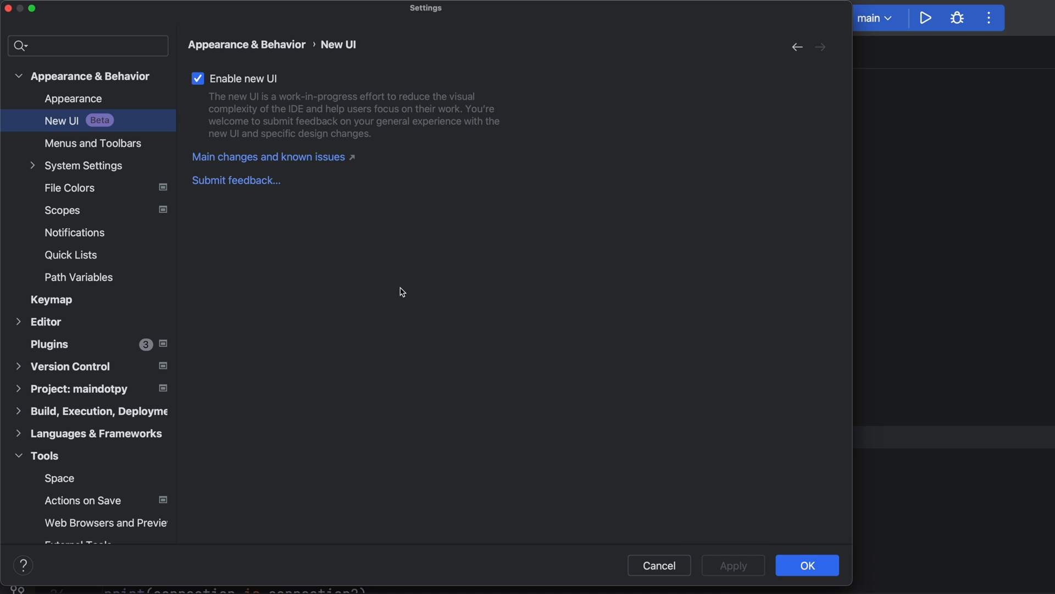
click(115, 99)
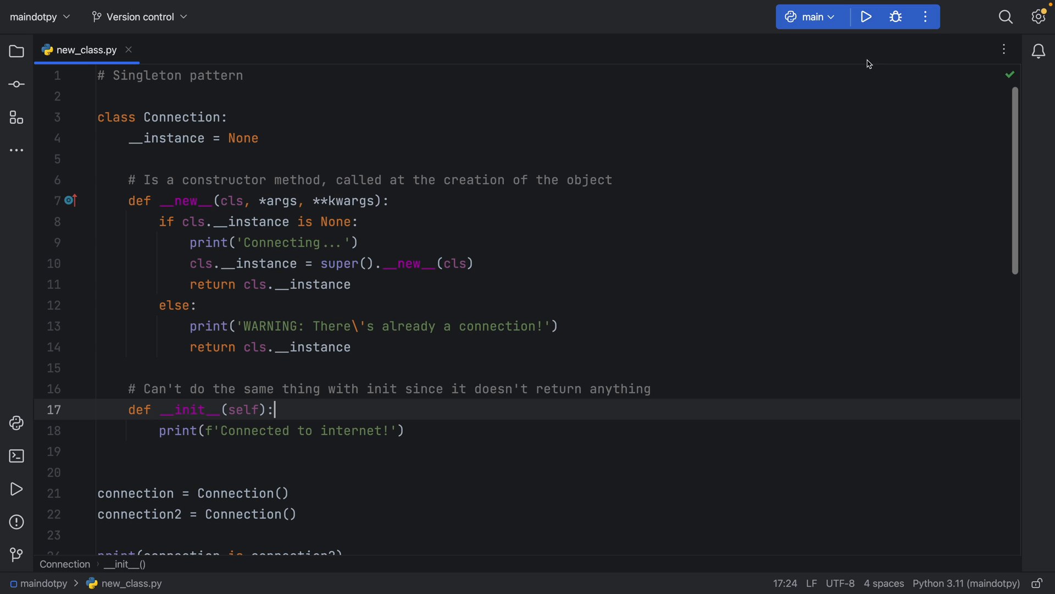
- Filter the Keymap settings to the 'font size' actions, then select the search text to replace it
click(779, 266)
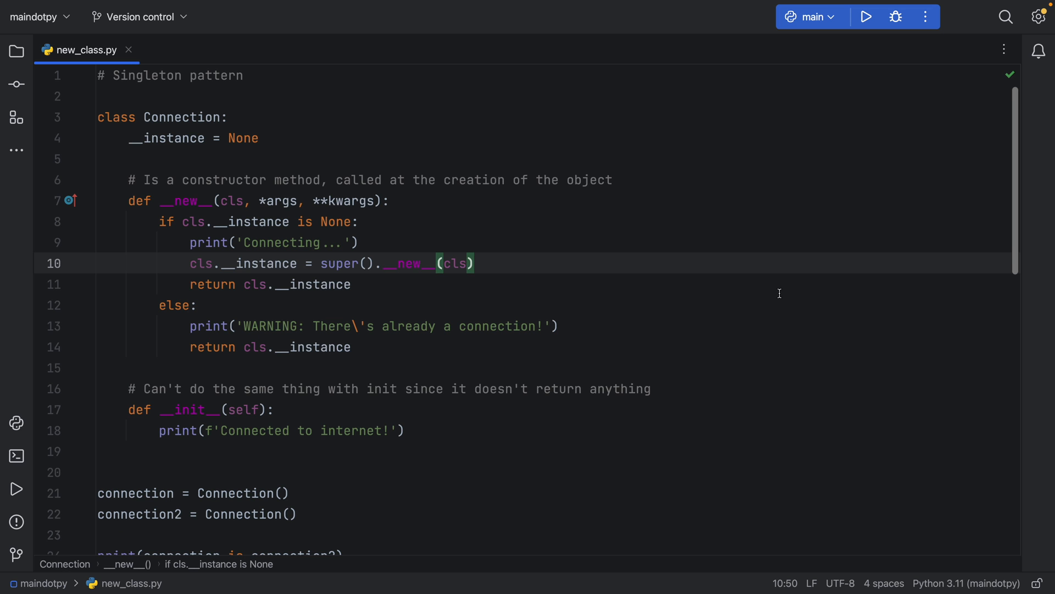
scroll(779, 292, up, 2)
scroll(779, 293, up, 1)
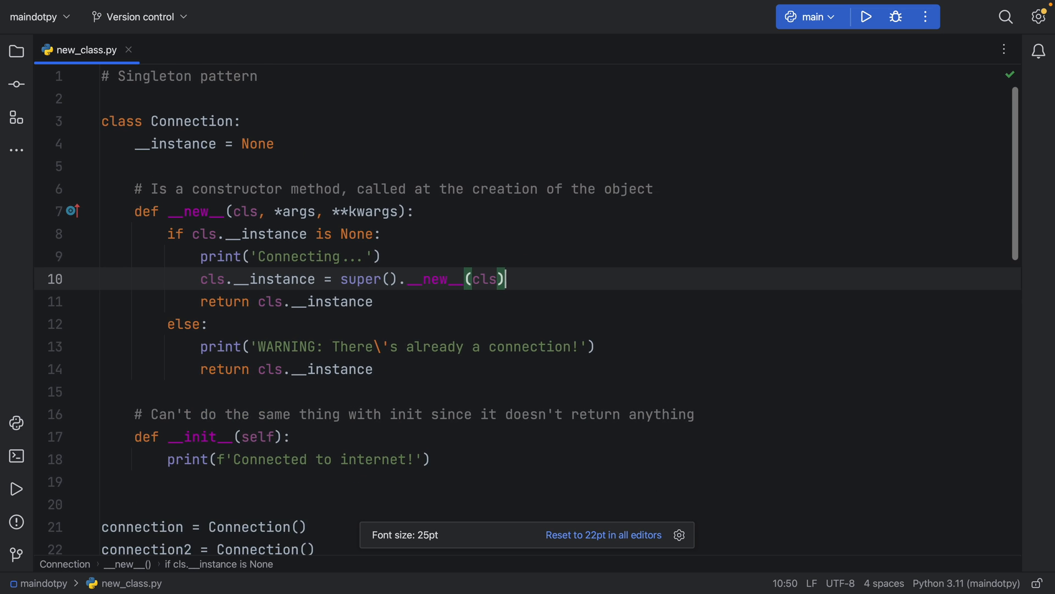
scroll(779, 292, down, 1)
scroll(779, 293, down, 2)
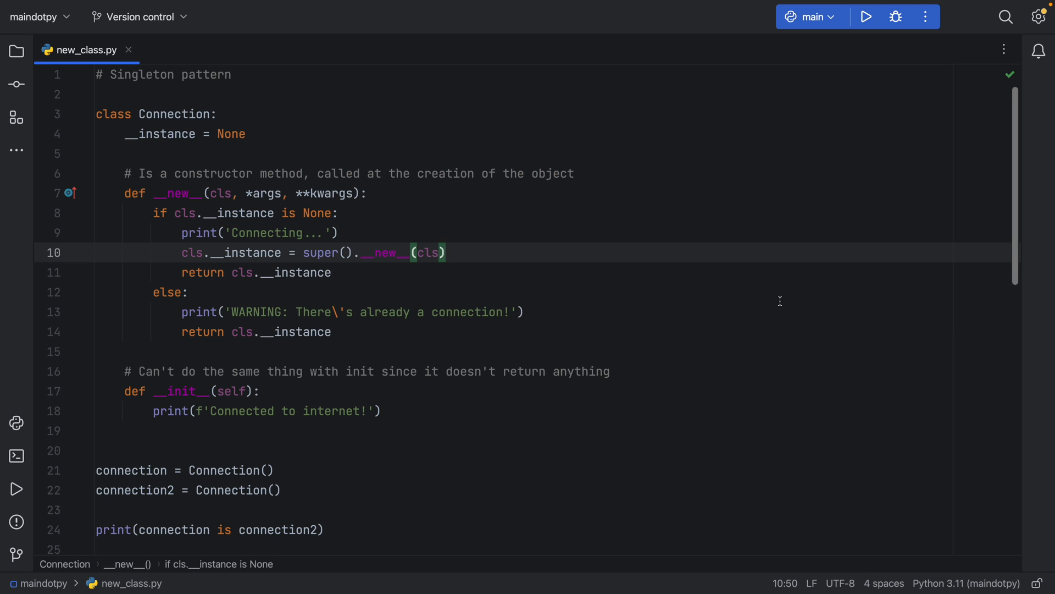
mouse_move(281, 1)
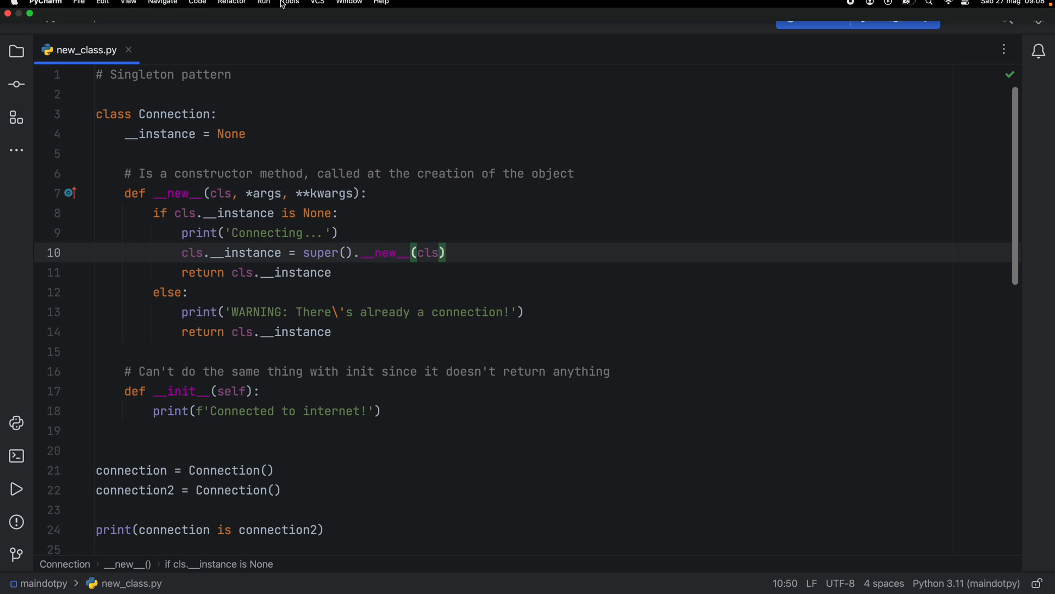
click(46, 5)
click(45, 53)
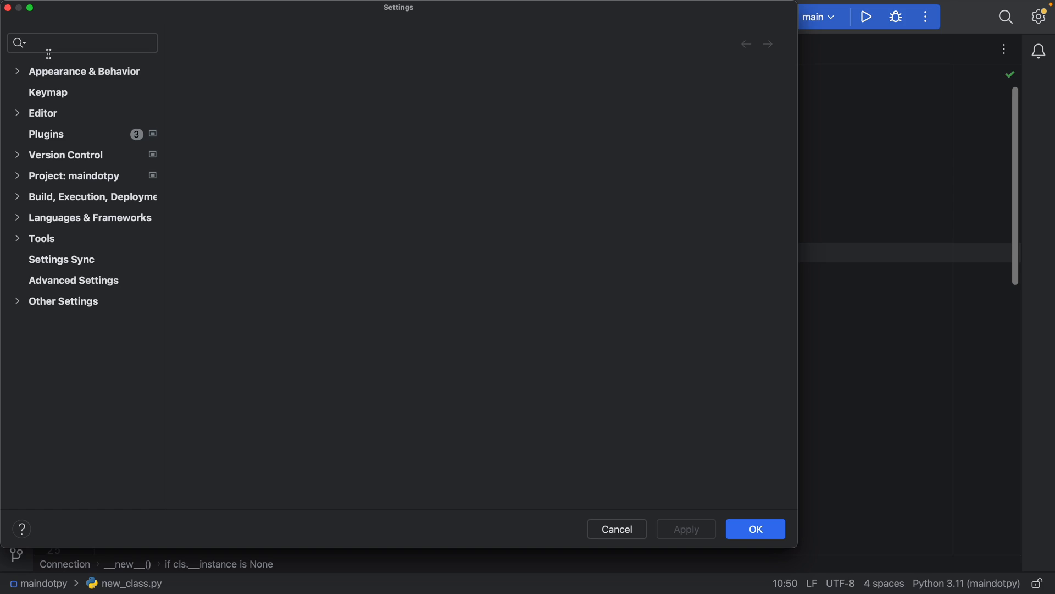
click(48, 281)
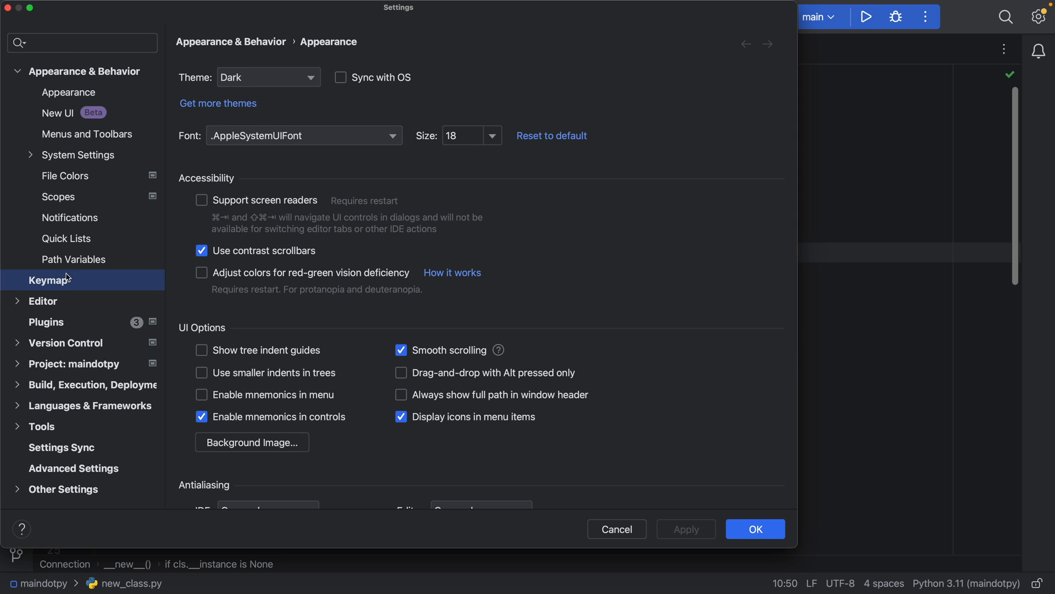
click(538, 137)
text(font size)
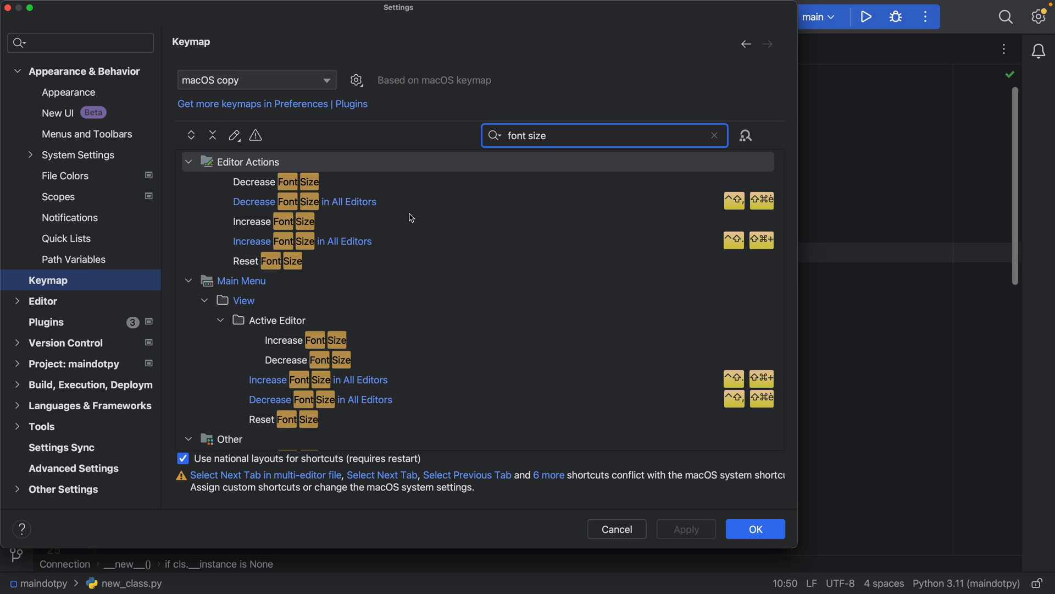
double_click(574, 136)
text(run)
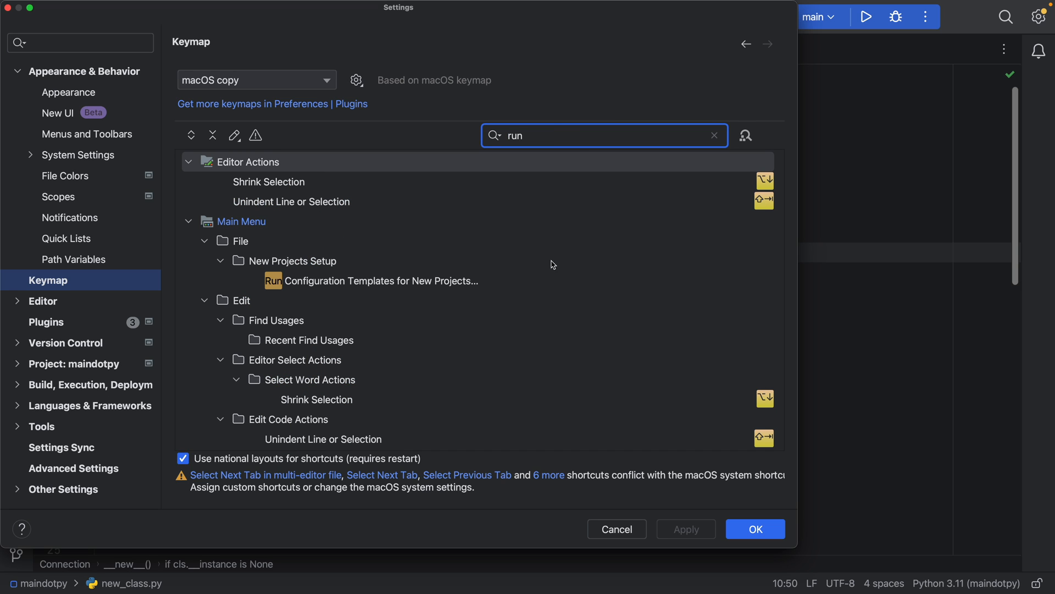
scroll(551, 265, down, 3)
scroll(551, 264, down, 3)
scroll(551, 264, down, 3)
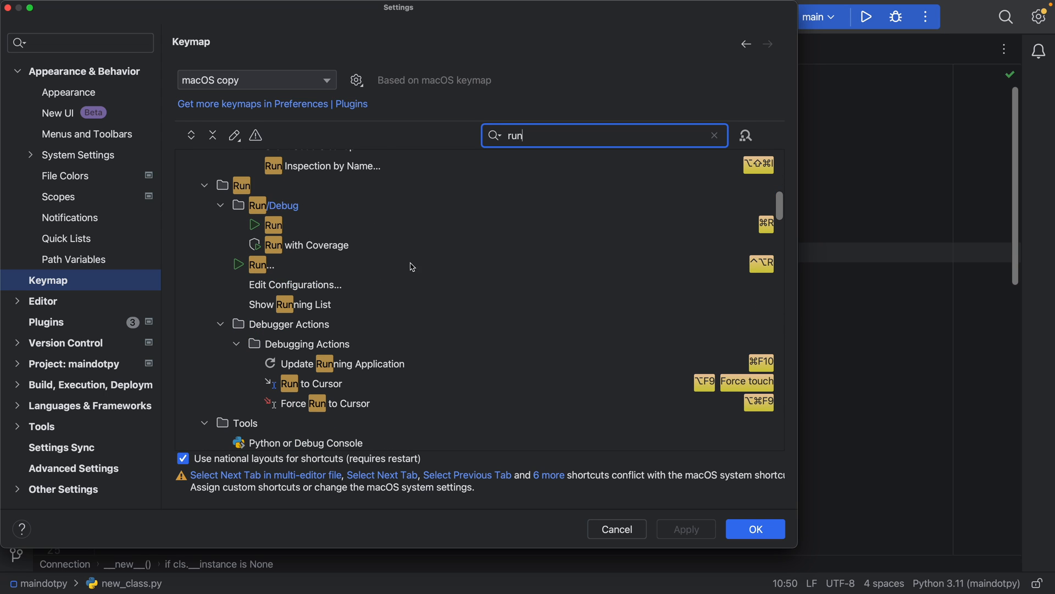
- Inspect the shortcuts of the Run... and Run actions in the filtered keymap list
click(297, 264)
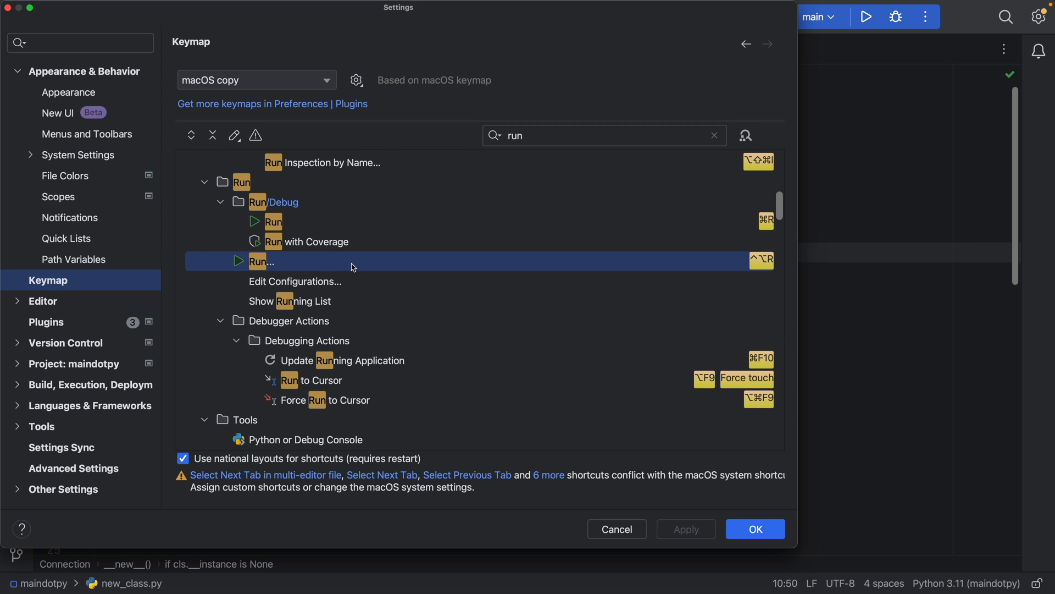
scroll(383, 264, up, 1)
click(300, 253)
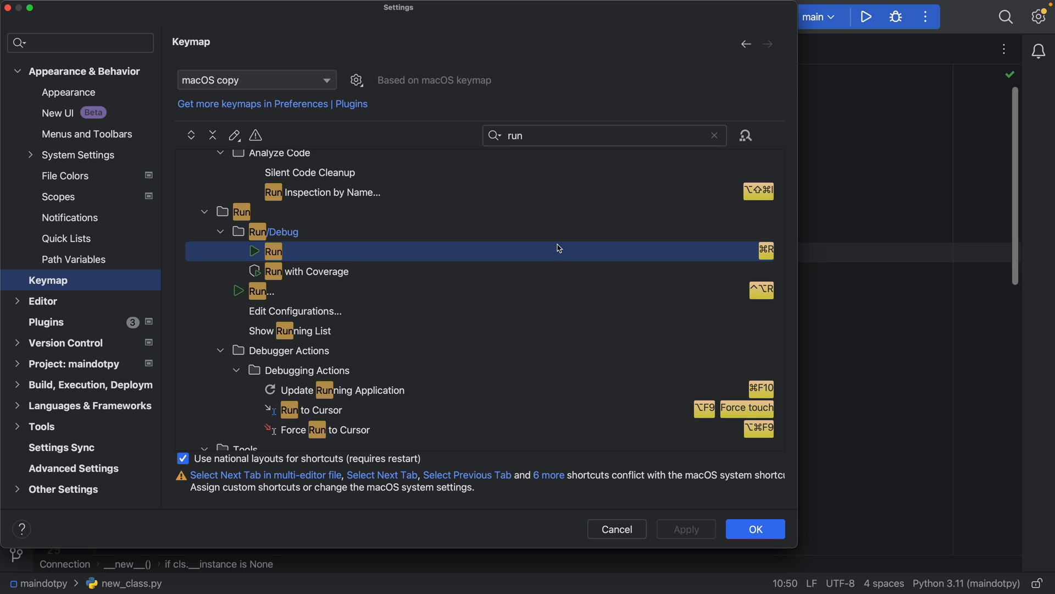
- Confirm the settings and run new_class.py from its editor tab menu
click(756, 529)
click(516, 332)
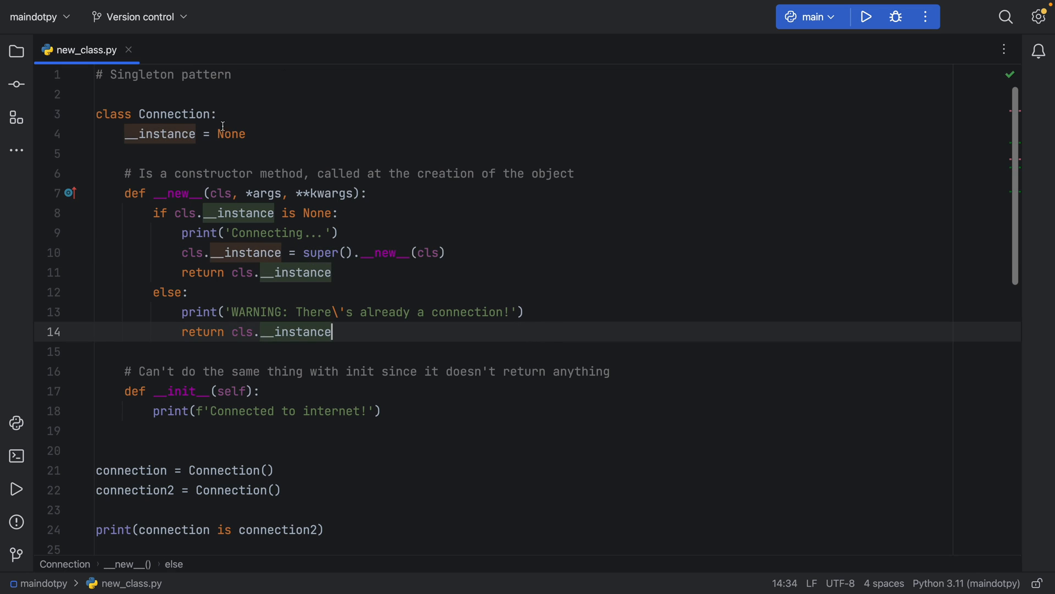
right_click(87, 50)
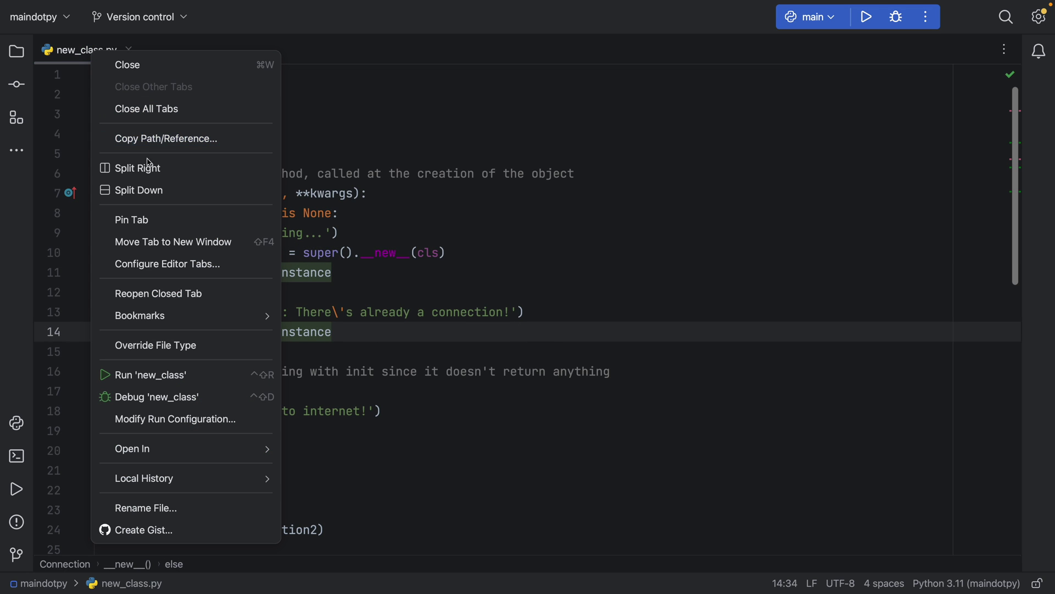
click(198, 378)
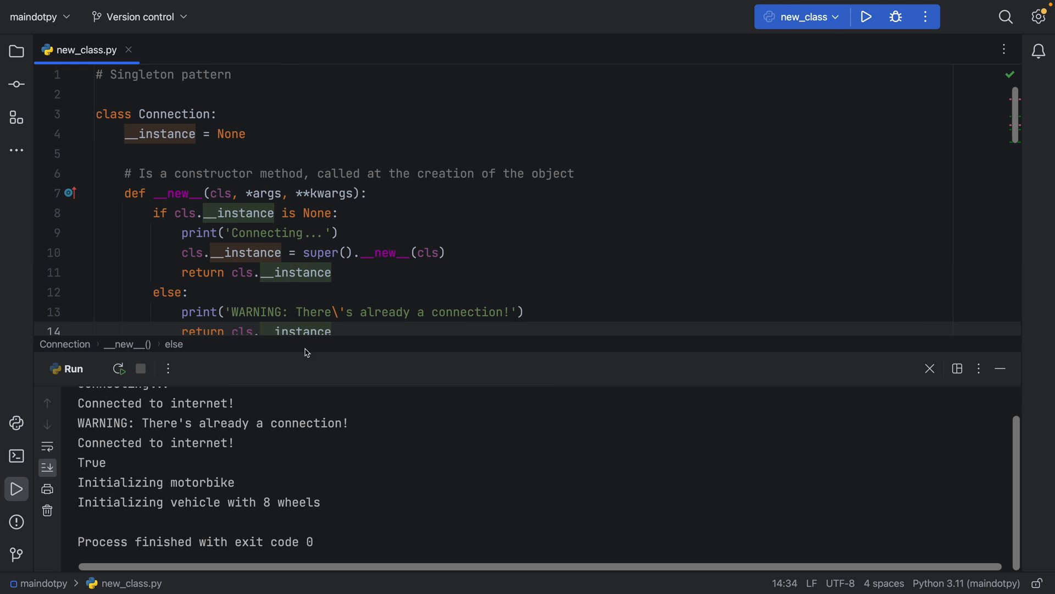
- Close the run output and rerun the new_class script twice with the run shortcut
click(994, 369)
click(692, 278)
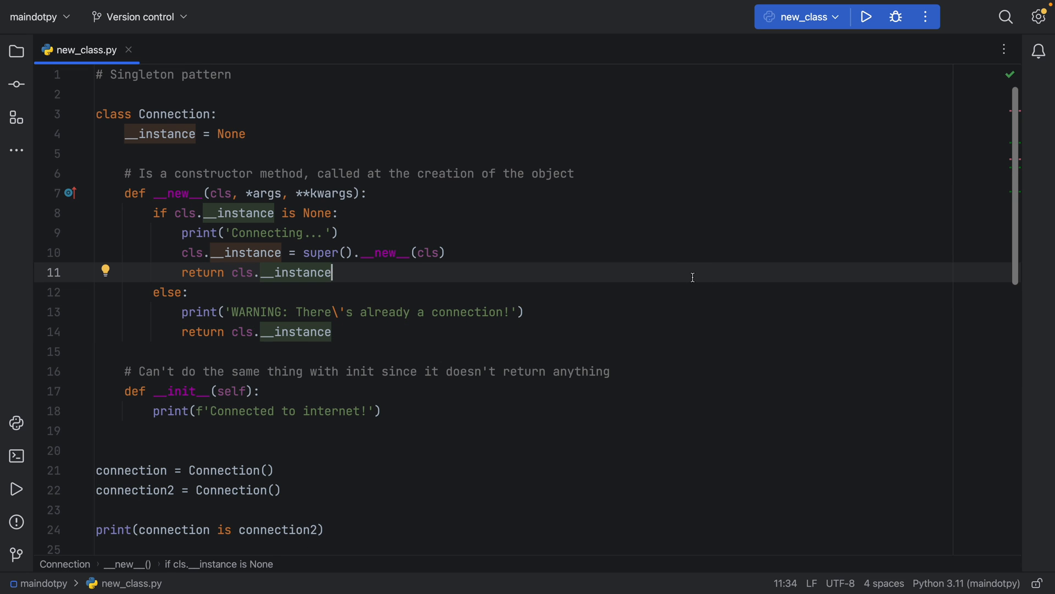
key(shift+F10)
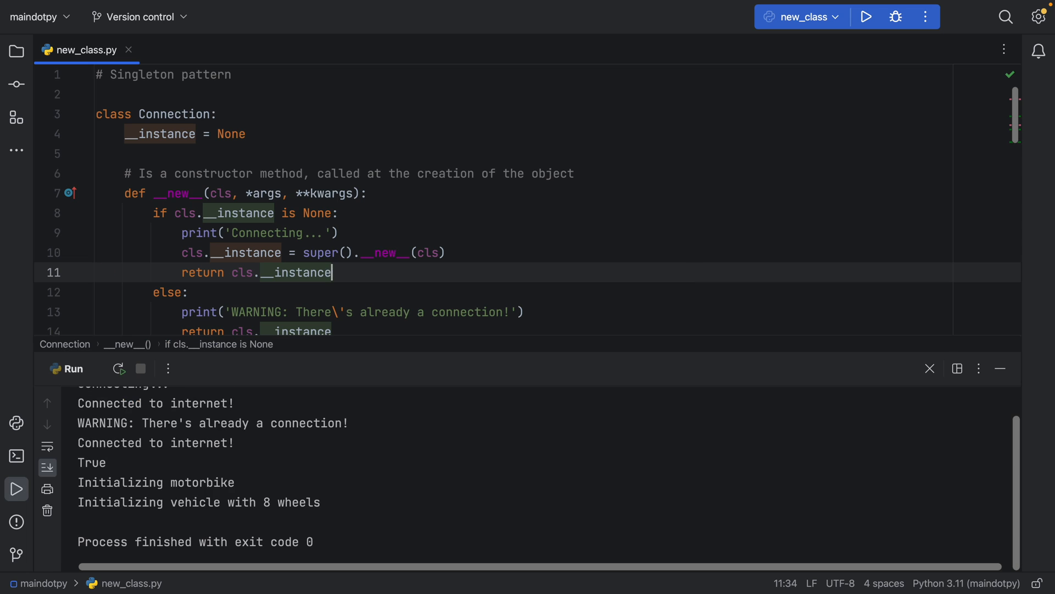
key(shift+F10)
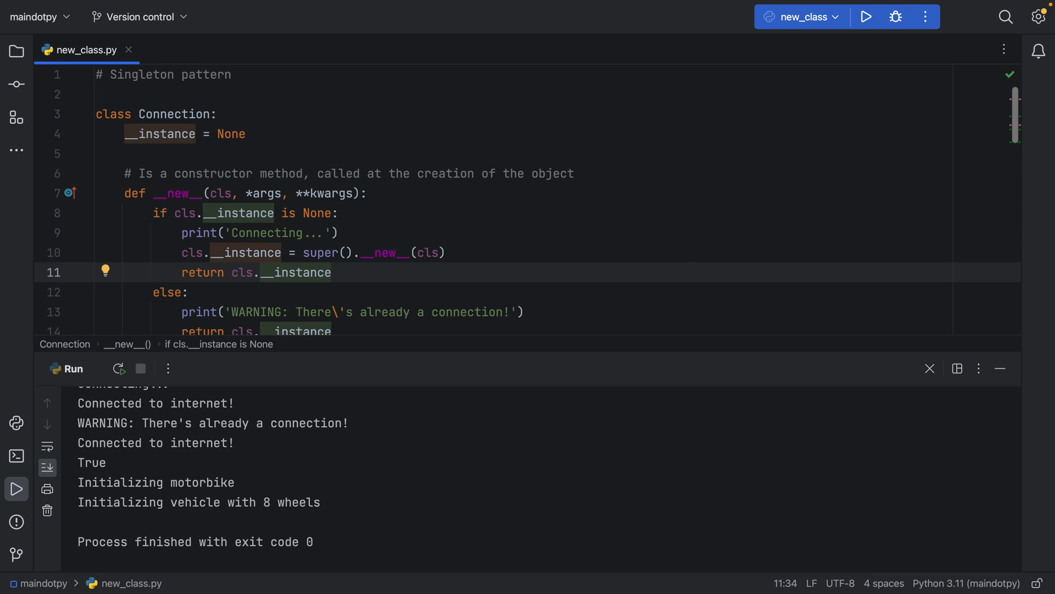
- Add blank lines below the first comment and write the comparison 10 >= 10 on line 4, enlarging the font
key(shift+Escape)
click(132, 92)
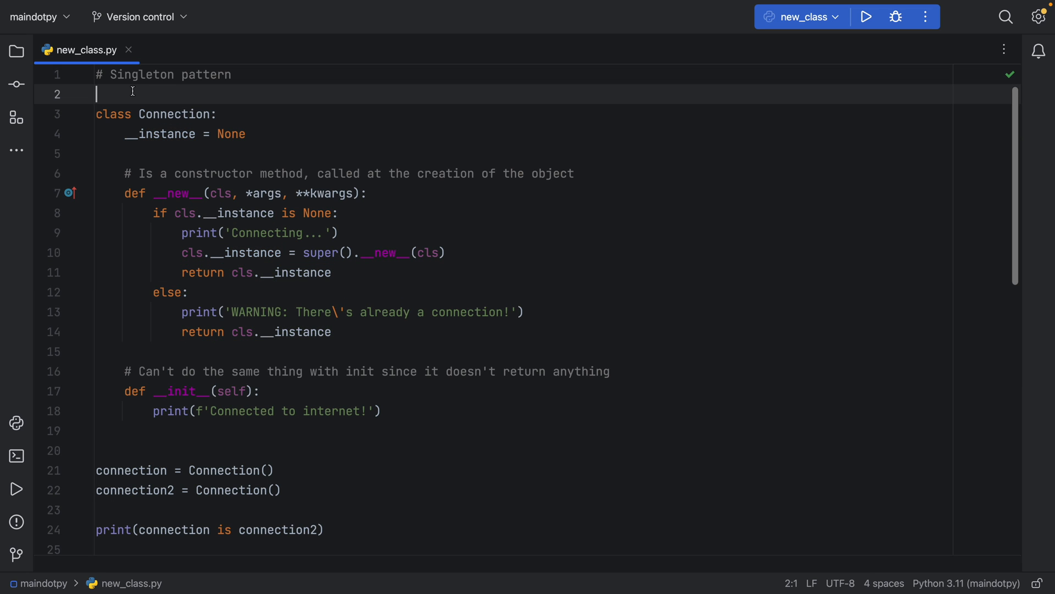
key(Return)
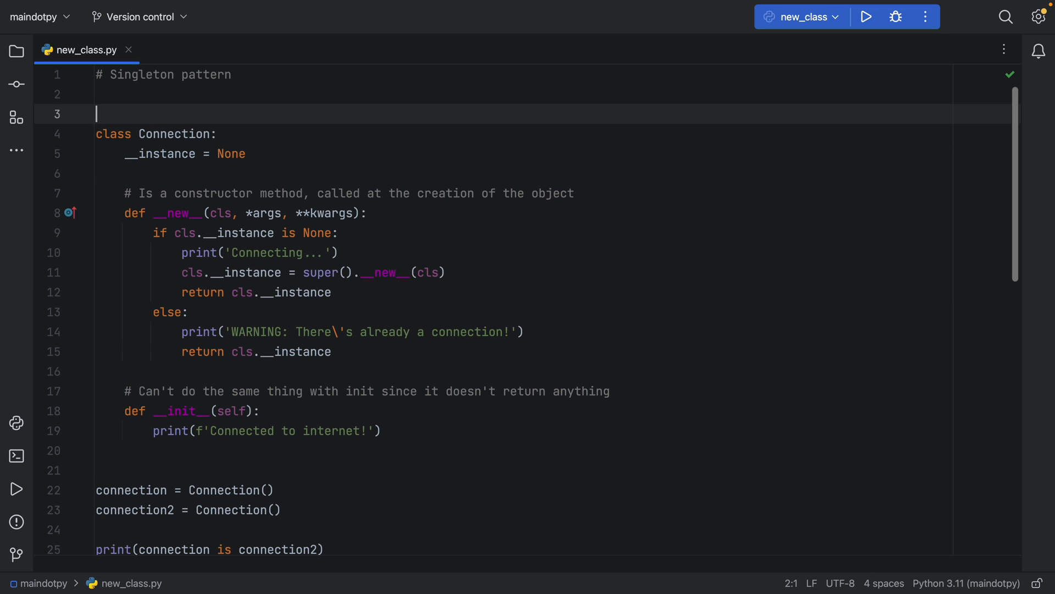
key(Return)
key(Return)
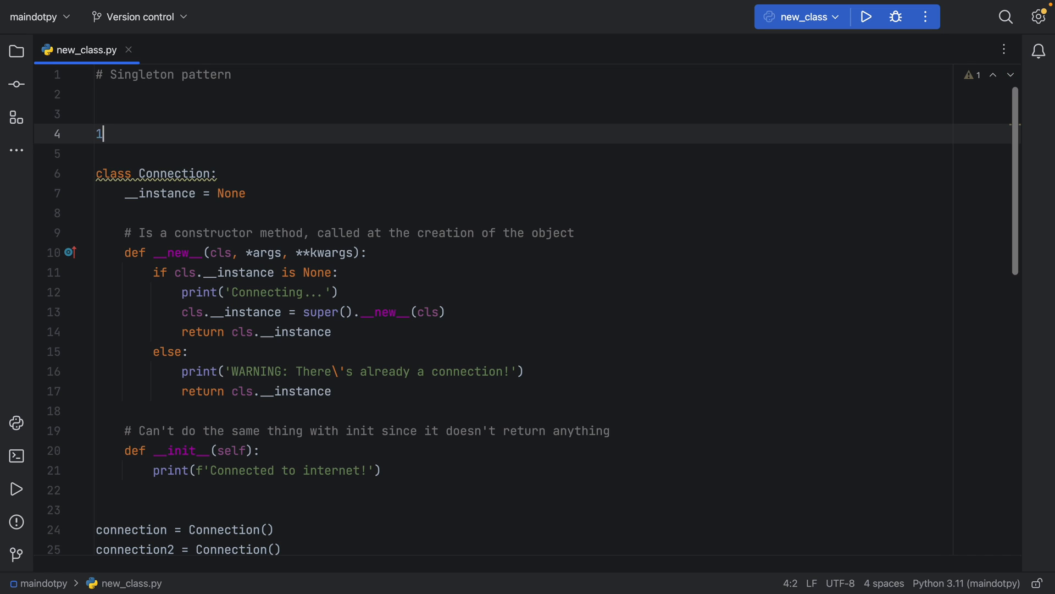
text(10 >)
text(= 1)
text(0)
key(ctrl+plus)
scroll(211, 149, up, 9)
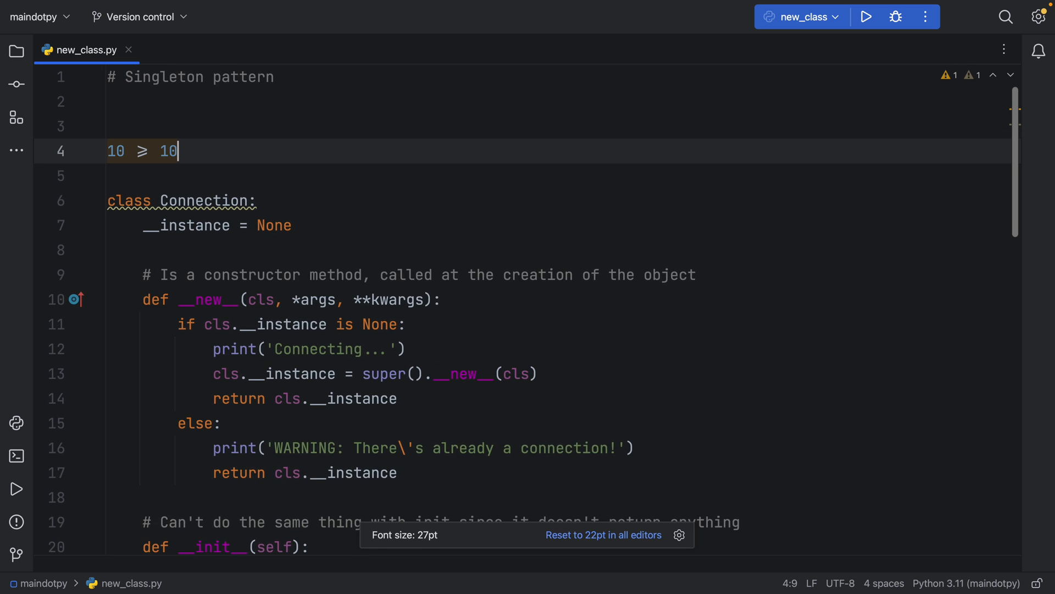
- Select the >= ligature and the whole 10 >= 10 expression on line 4 to inspect the rendering
double_click(159, 166)
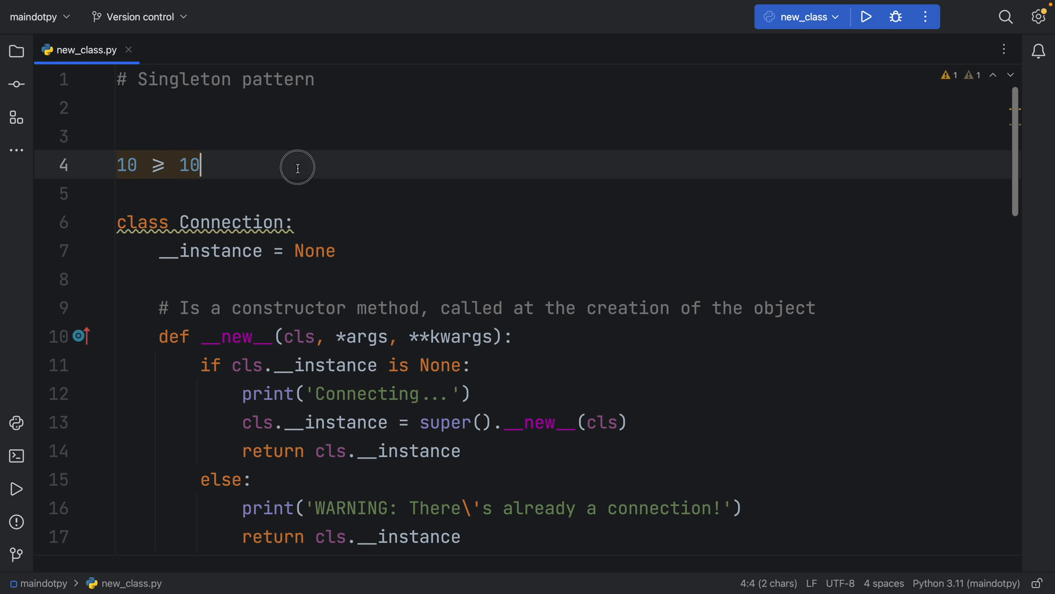
drag(296, 166, 116, 165)
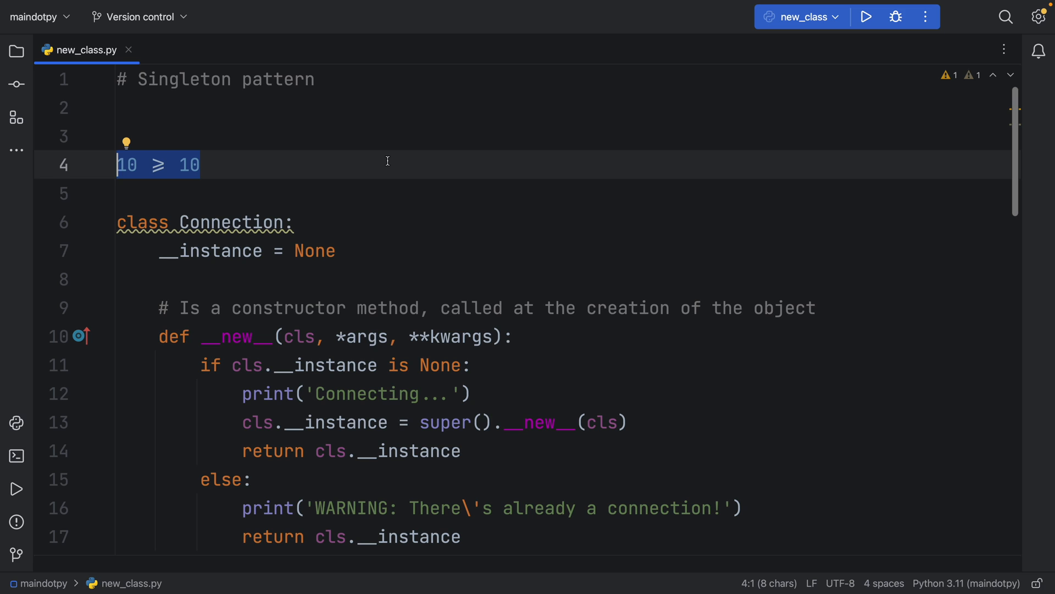
key(End)
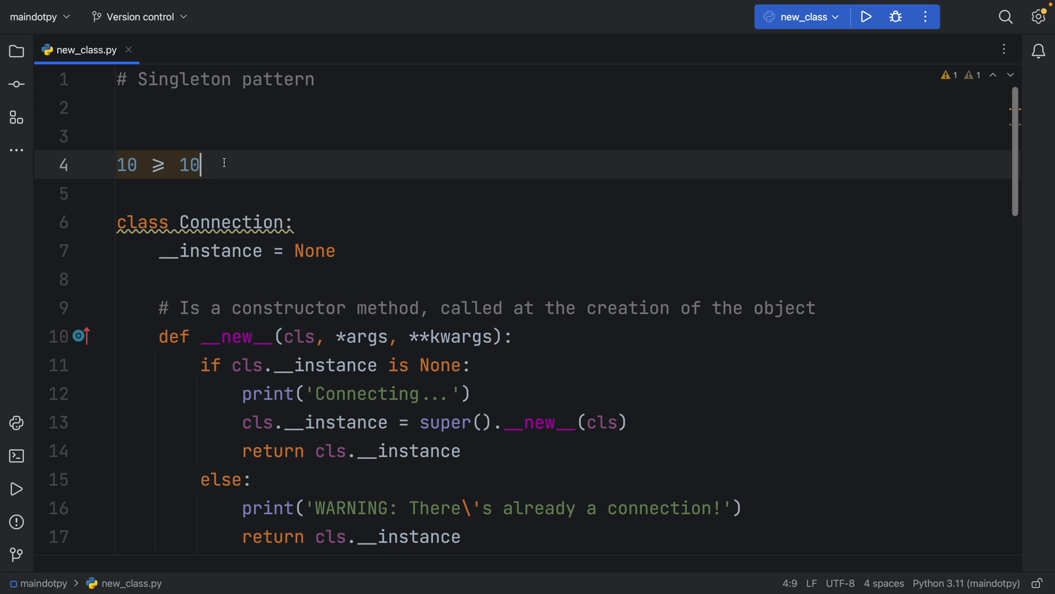
key(Left)
key(Left)
key(Left)
key(shift+Left)
key(shift+Left)
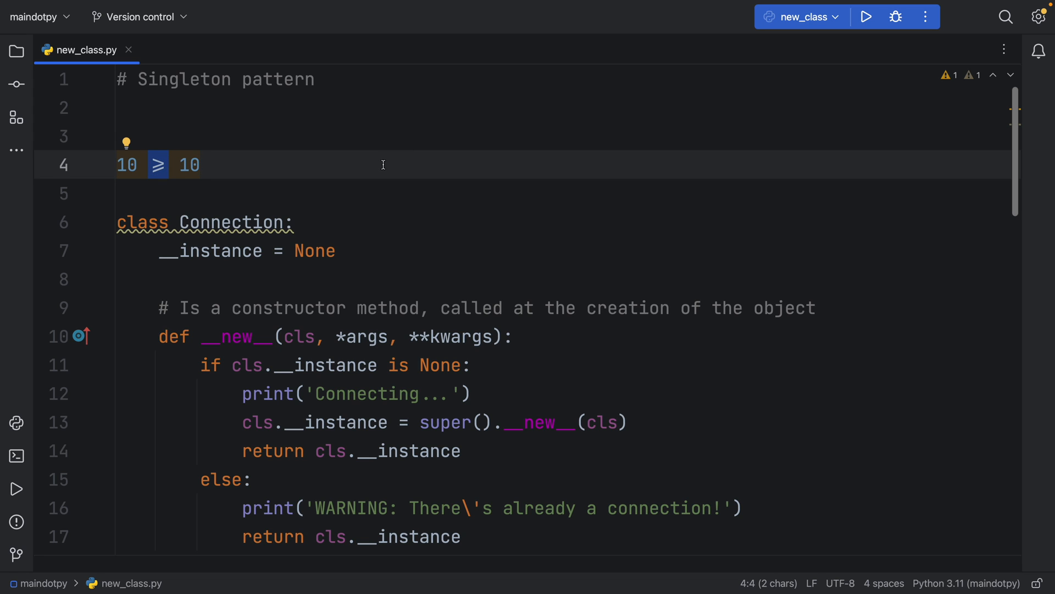
drag(200, 164, 117, 165)
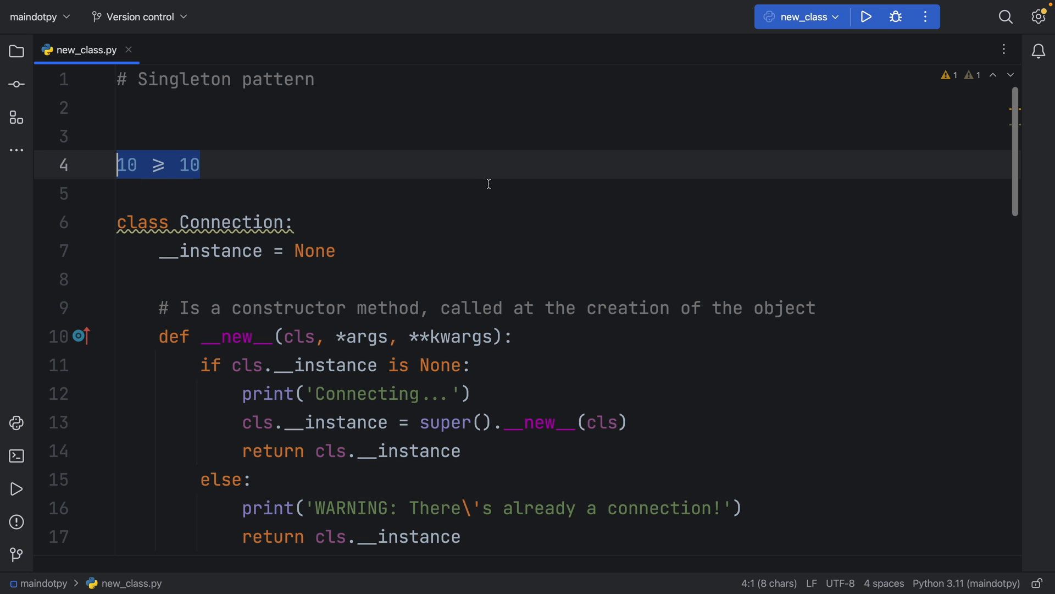
text(pi)
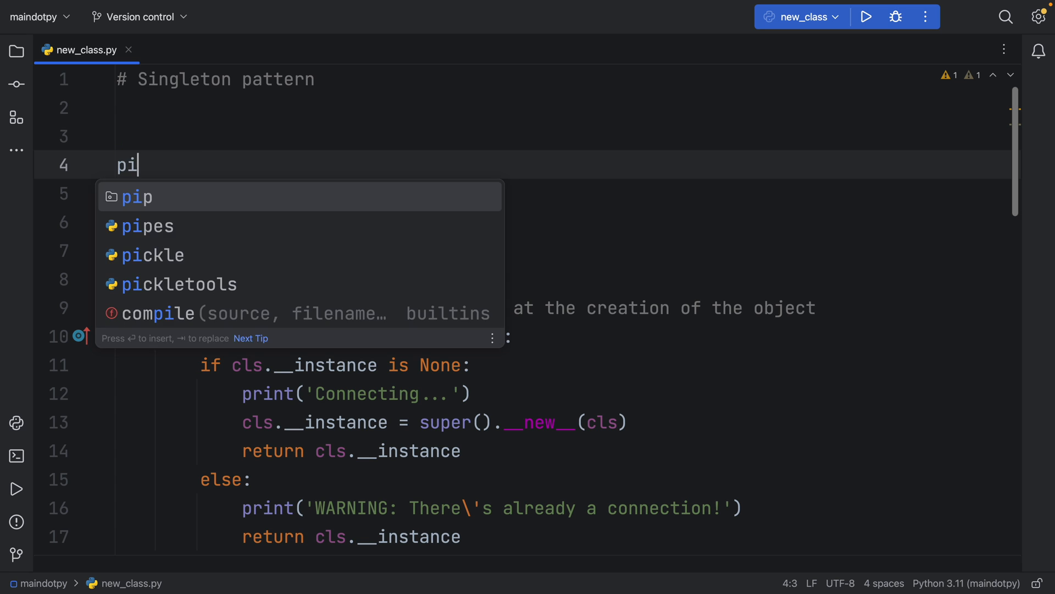
text(rint(10 )
text(>=)
- Change line 4 to print(10 == 10), try a single = and undo back to ==
key(BackSpace)
key(BackSpace)
text(=)
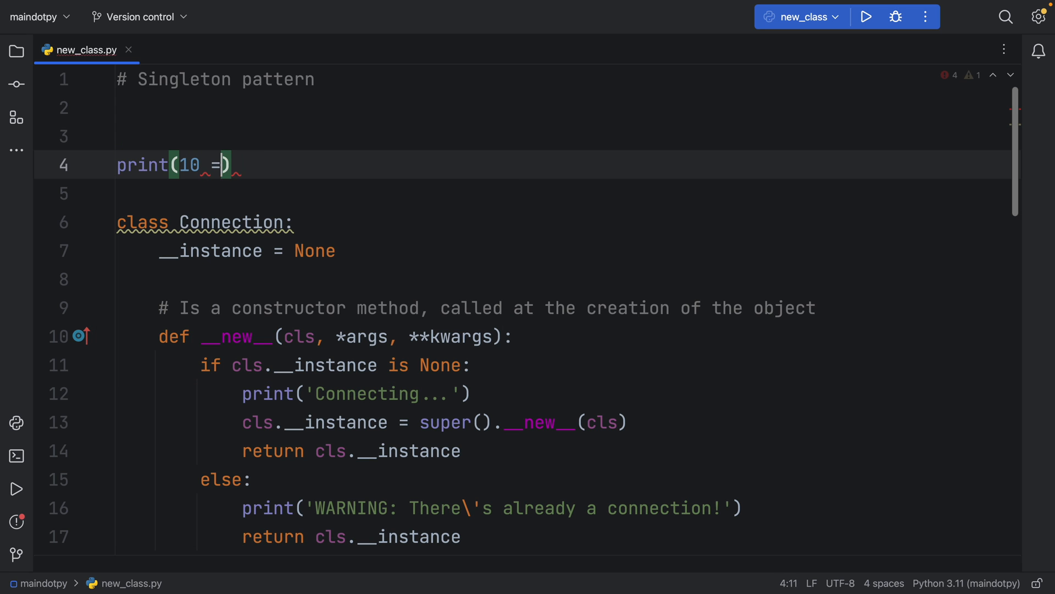
text(= 10)
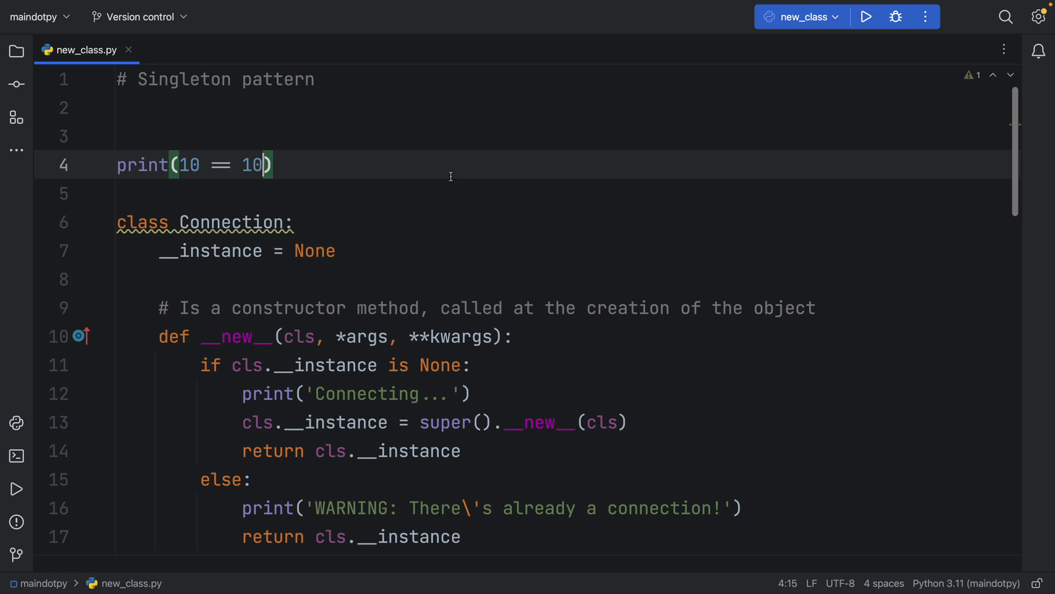
double_click(219, 166)
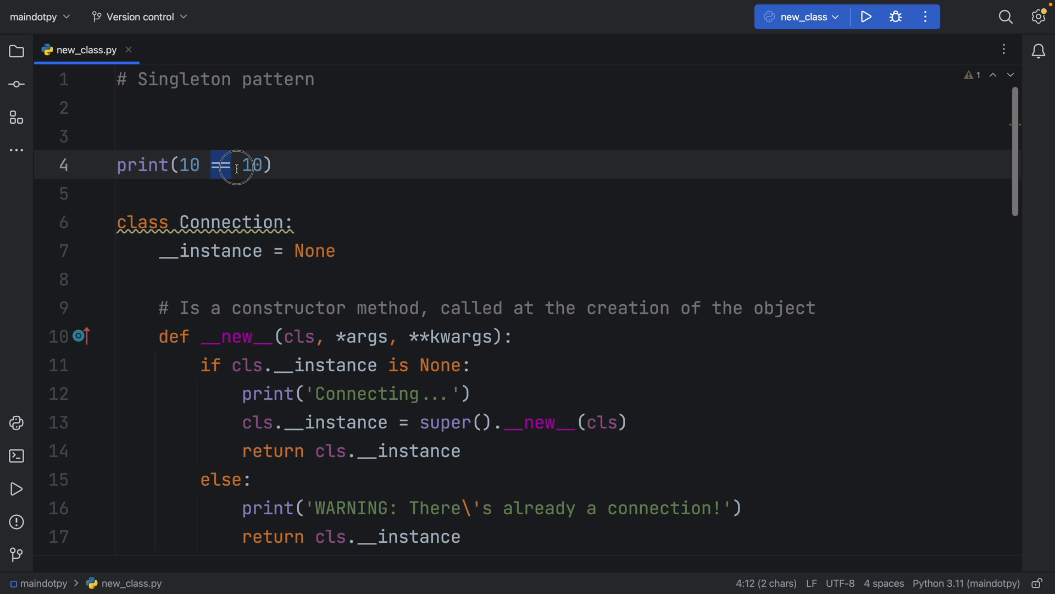
click(236, 168)
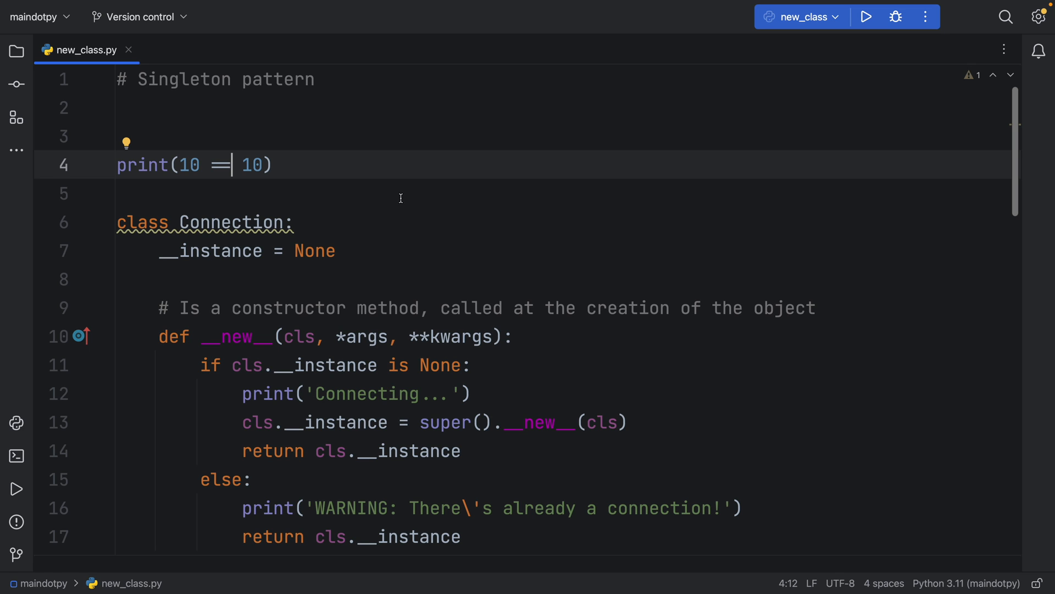
key(BackSpace)
key(End)
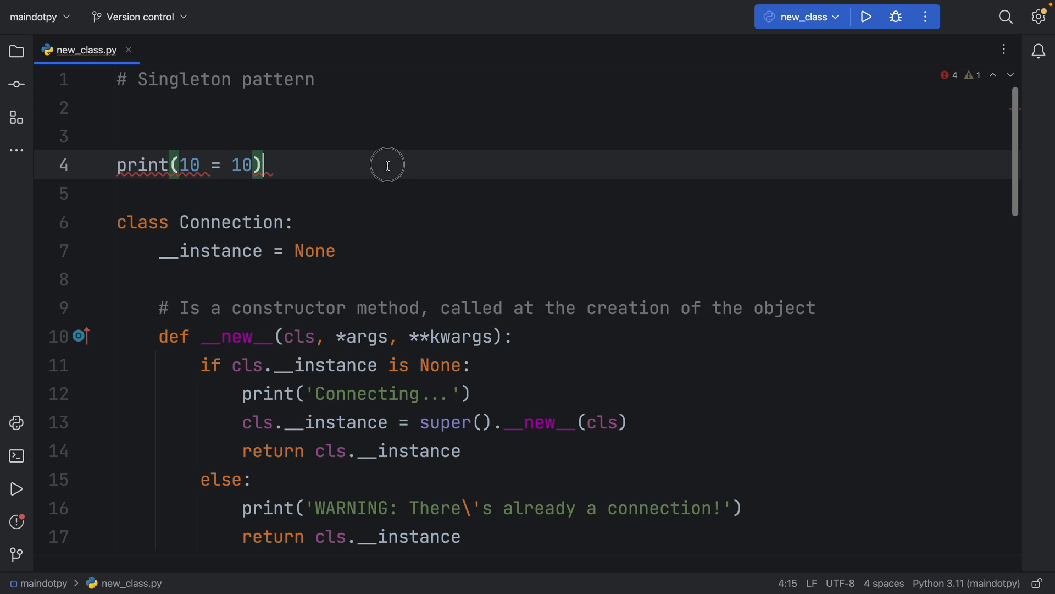
click(387, 165)
key(ctrl+z)
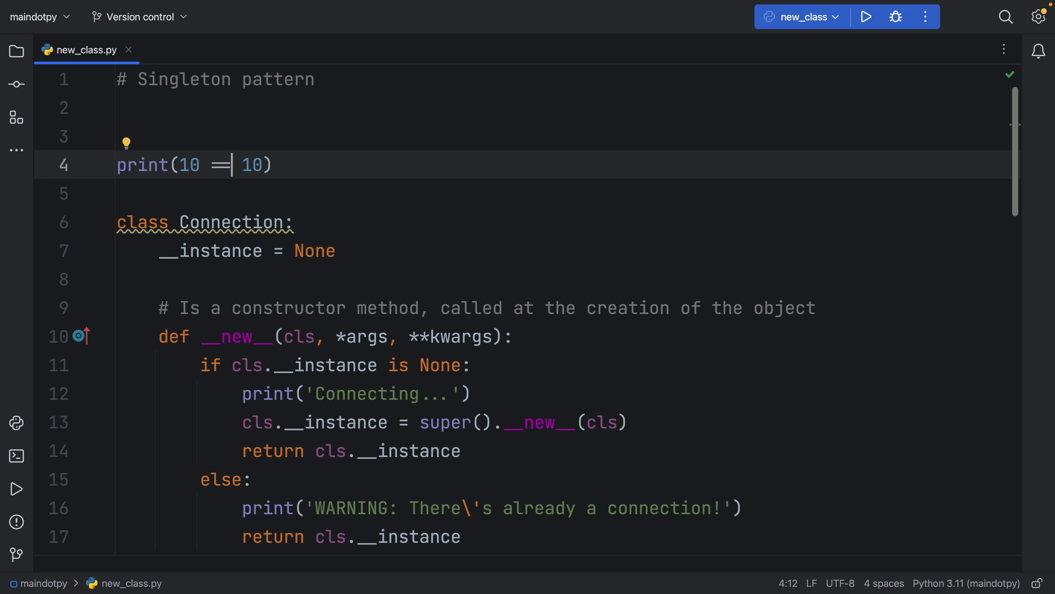
- Replace == with === to view its ligature, then delete the test comparison line
drag(236, 165, 202, 167)
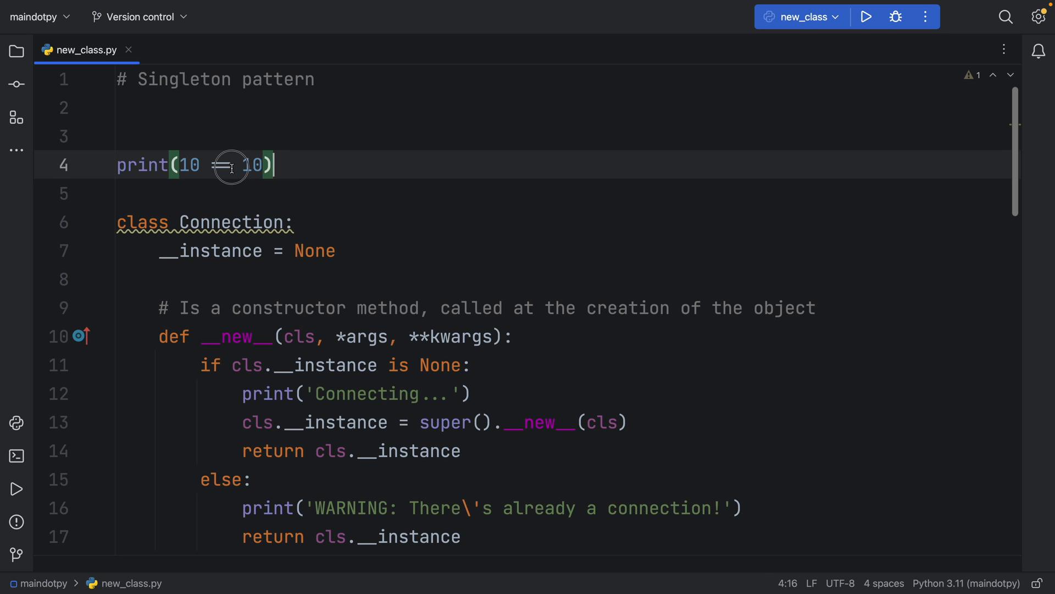
click(402, 176)
click(233, 166)
key(BackSpace)
key(BackSpace)
text(===)
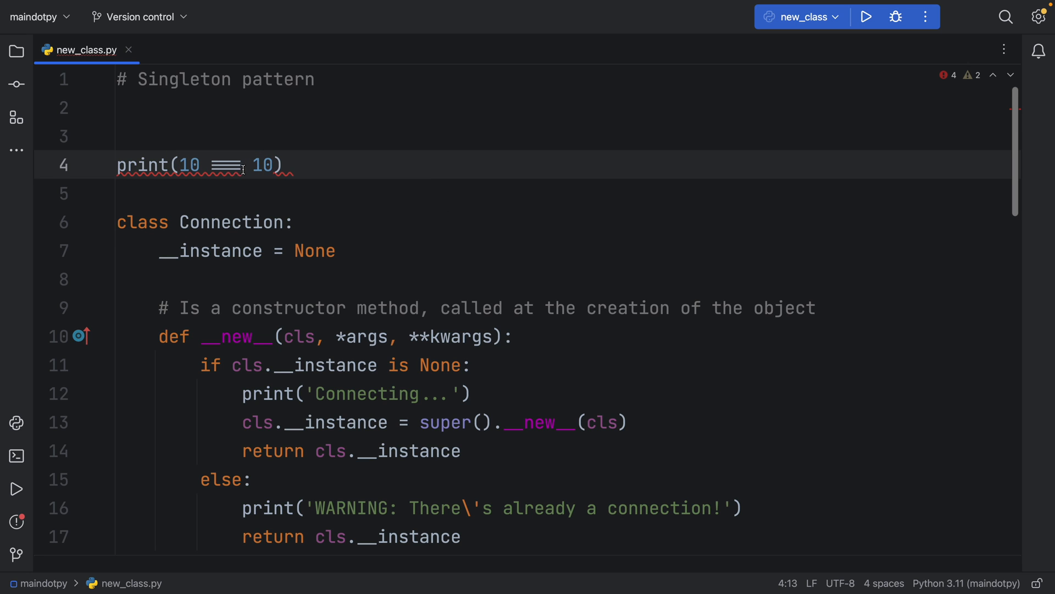
drag(242, 165, 211, 165)
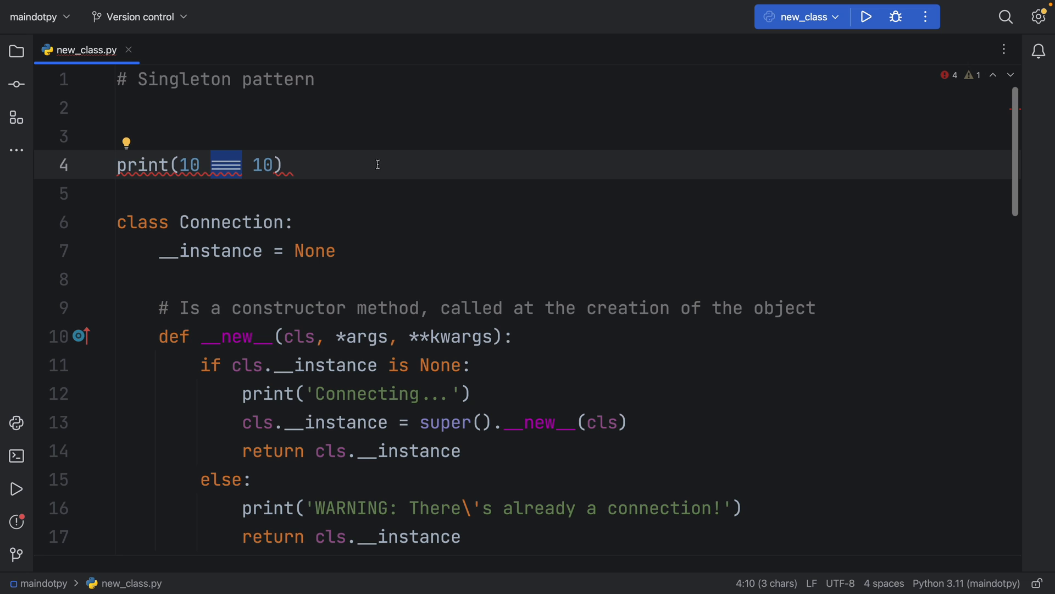
click(297, 165)
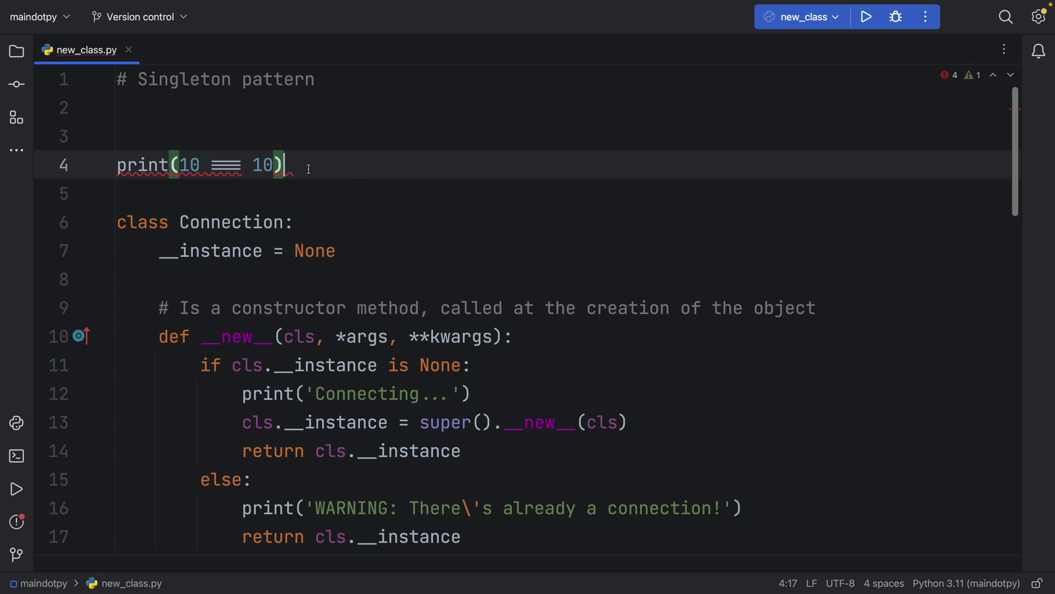
double_click(222, 165)
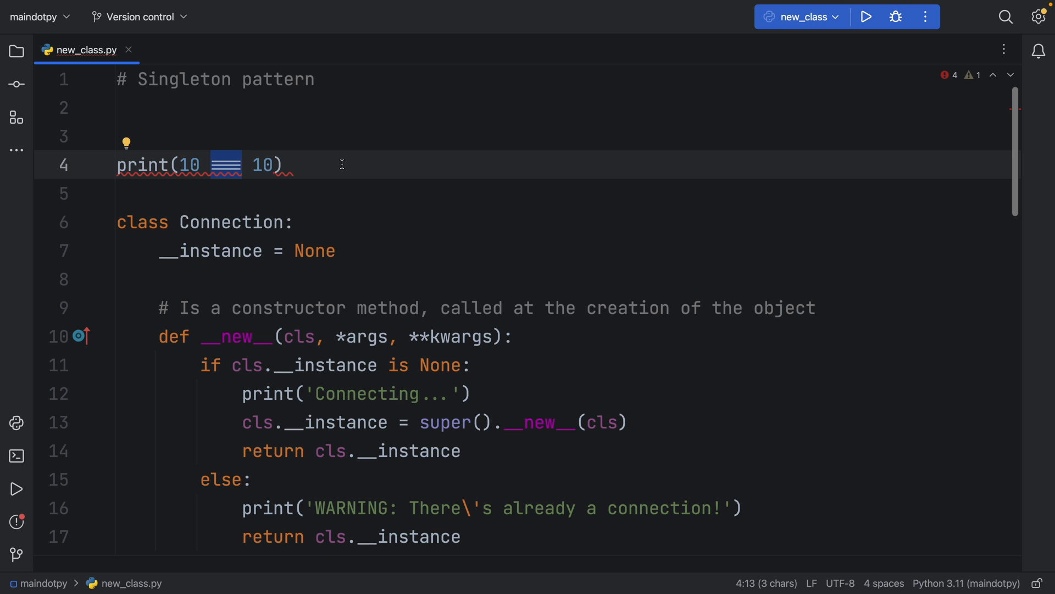
key(ctrl+y)
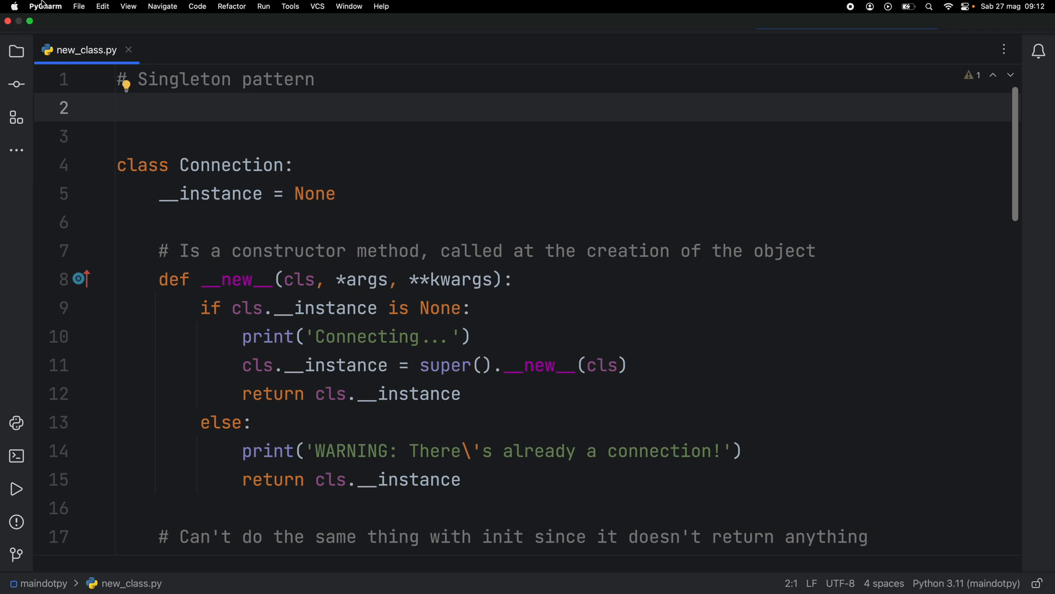
- In Settings > Editor > Font (JetBrains Mono 22.0), toggle Enable ligatures off and back on
click(45, 7)
click(46, 53)
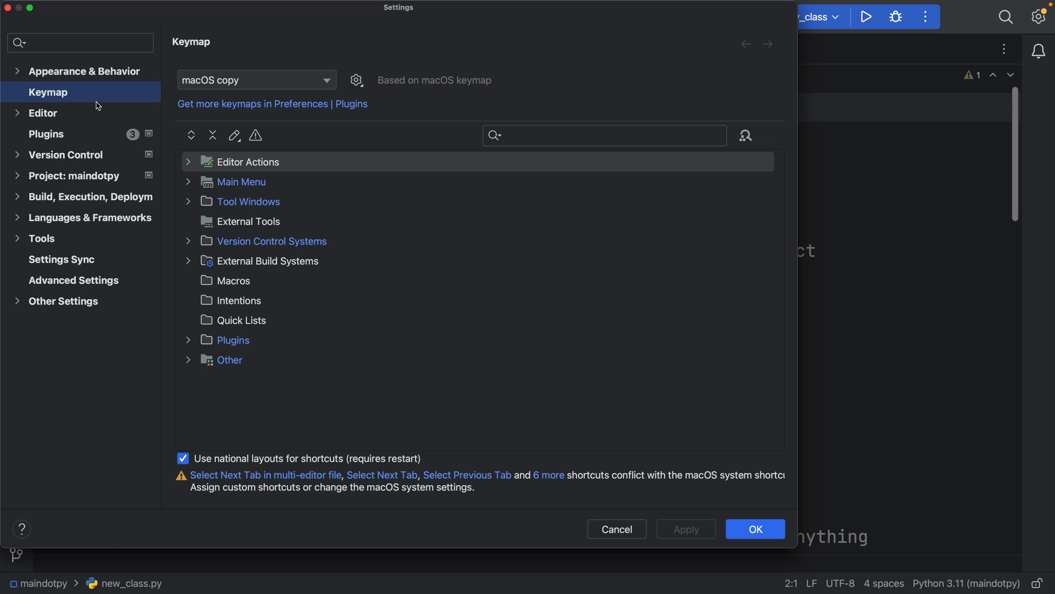
click(42, 113)
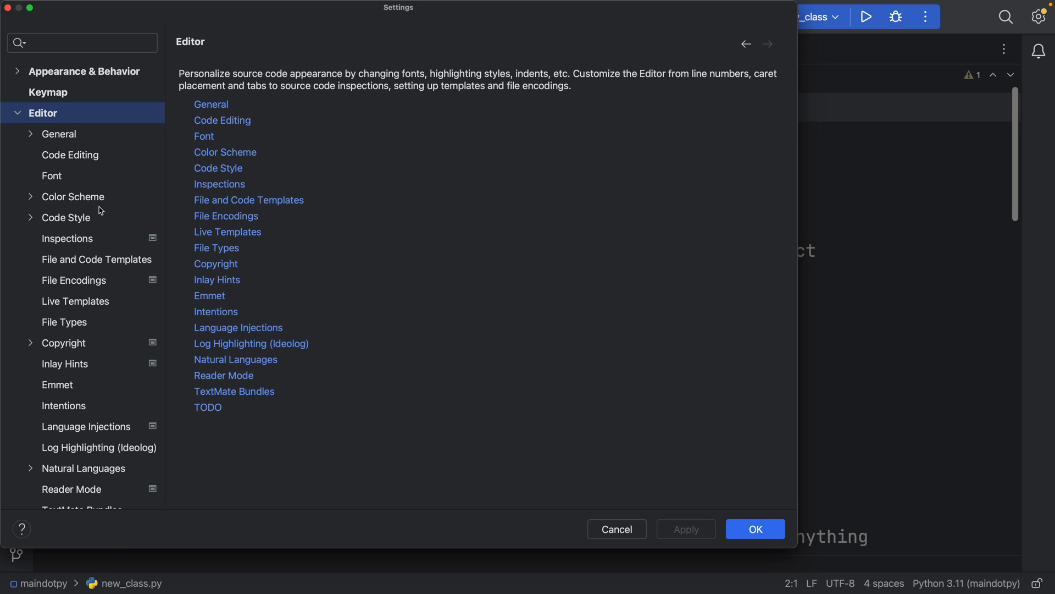
click(71, 174)
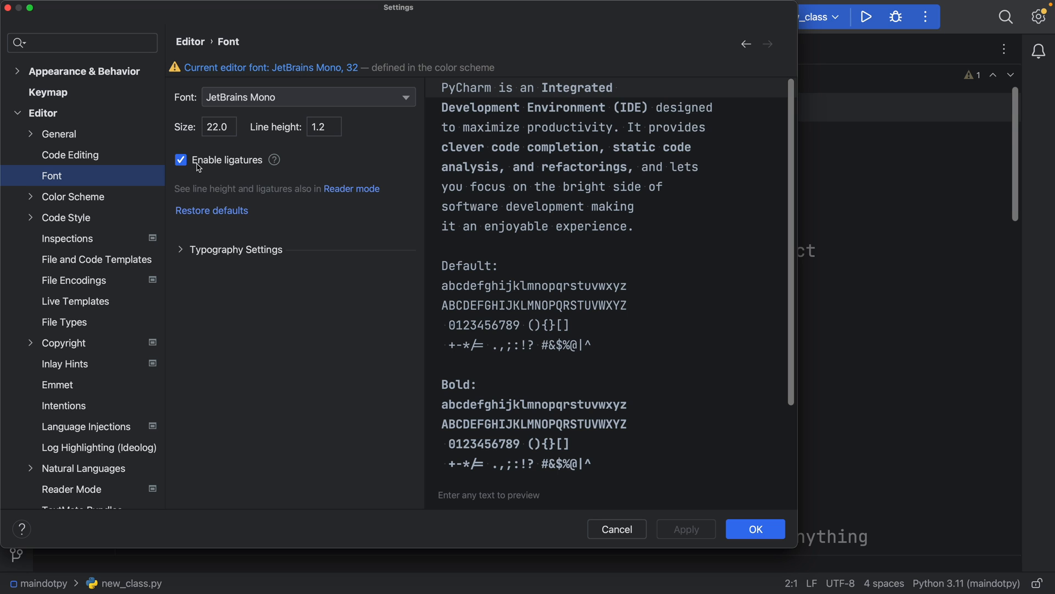
scroll(562, 335, down, 3)
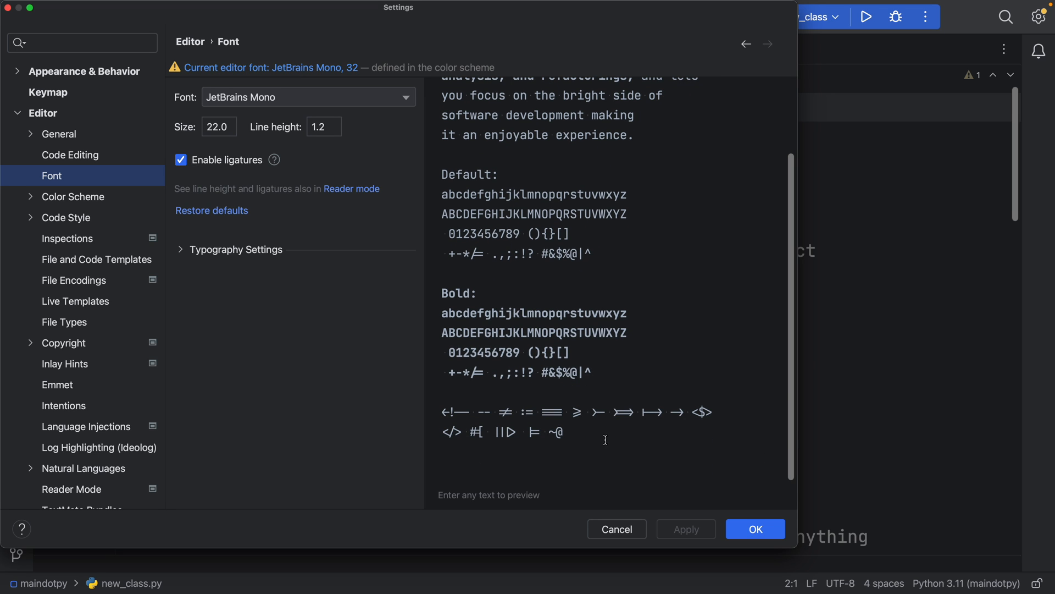
drag(606, 440, 442, 373)
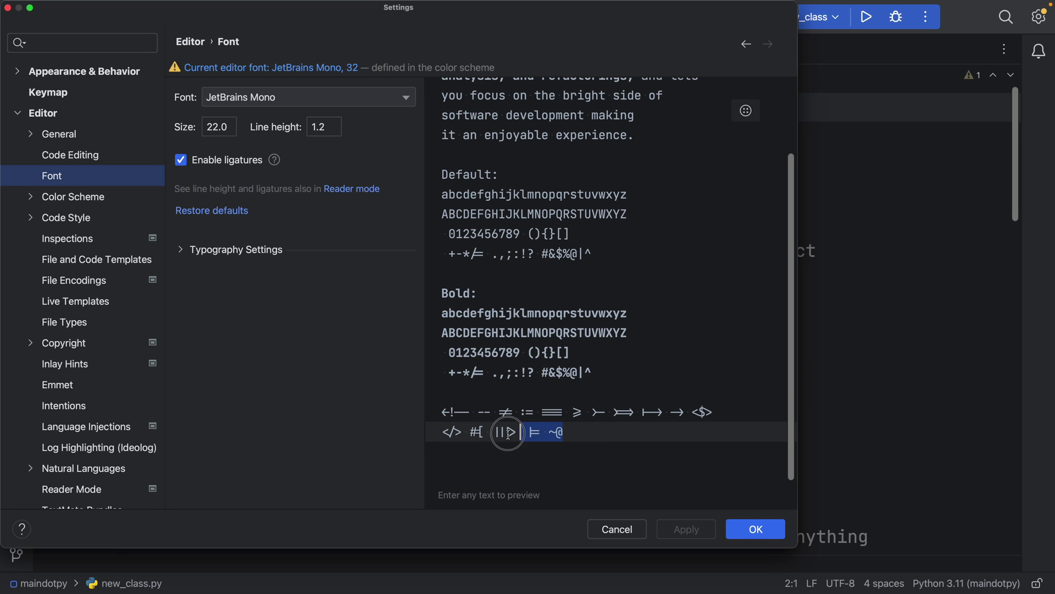
click(182, 161)
click(183, 163)
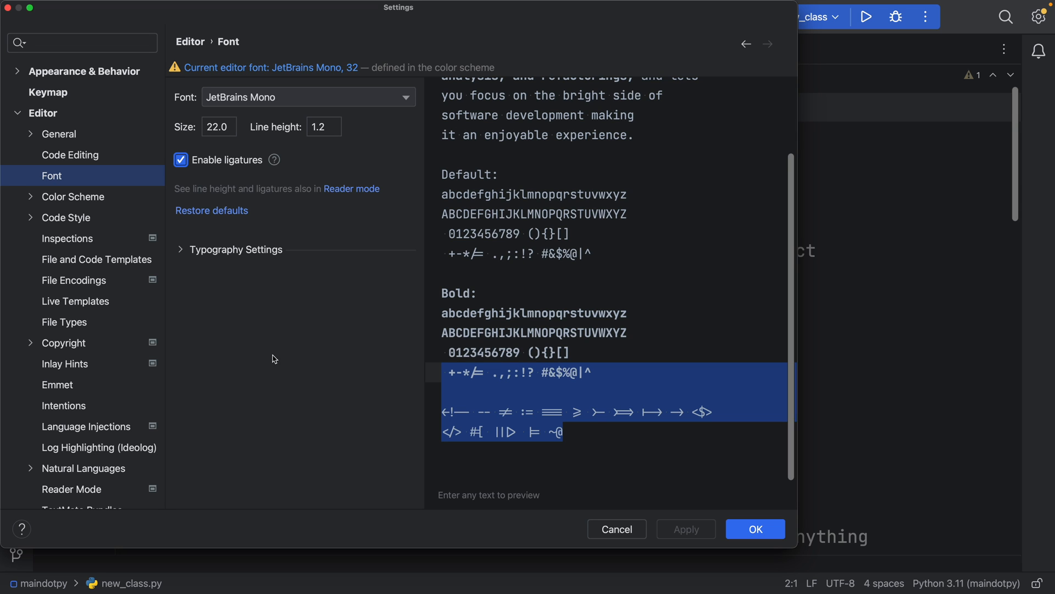
scroll(59, 312, down, 4)
scroll(59, 312, down, 3)
scroll(59, 312, down, 3)
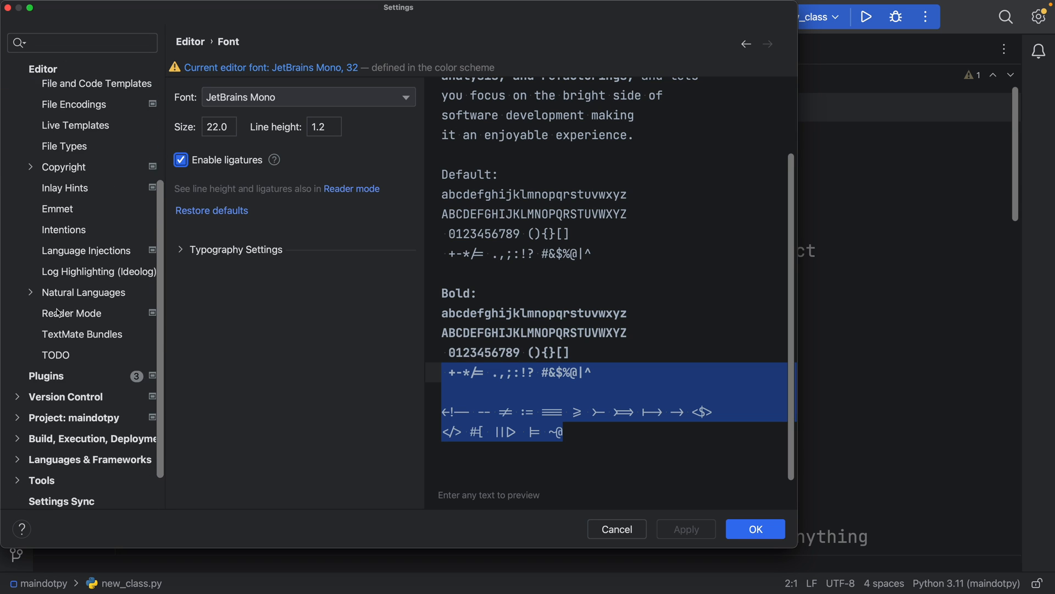
click(79, 360)
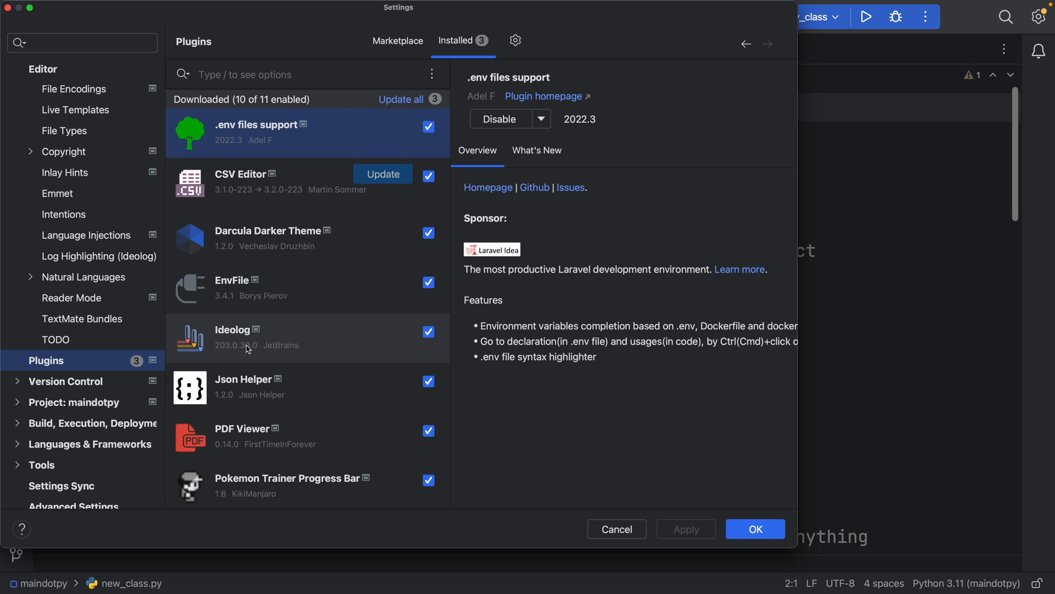
scroll(281, 413, down, 2)
scroll(287, 412, up, 2)
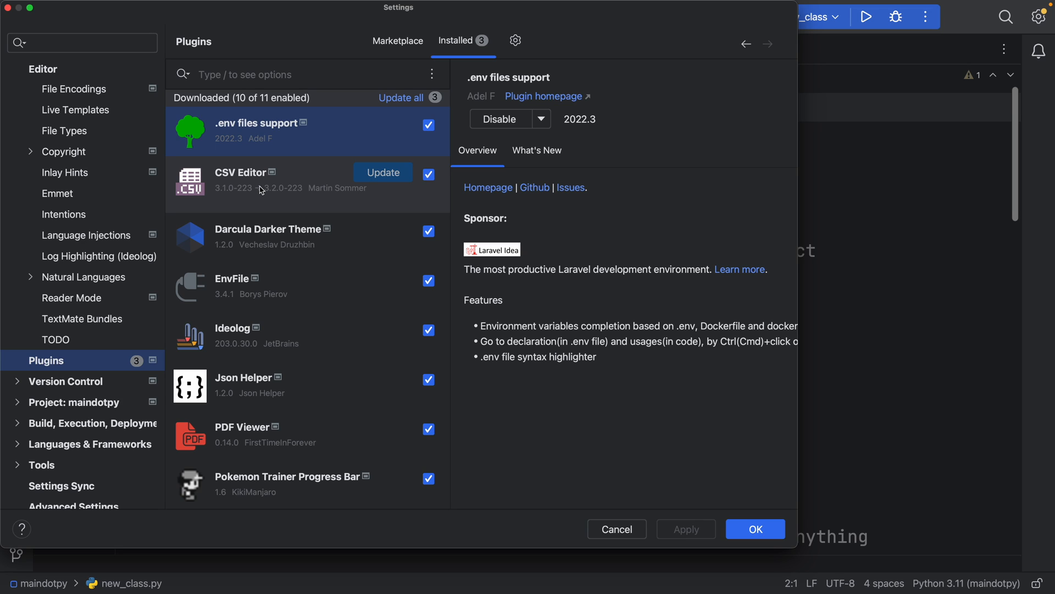
scroll(264, 206, down, 3)
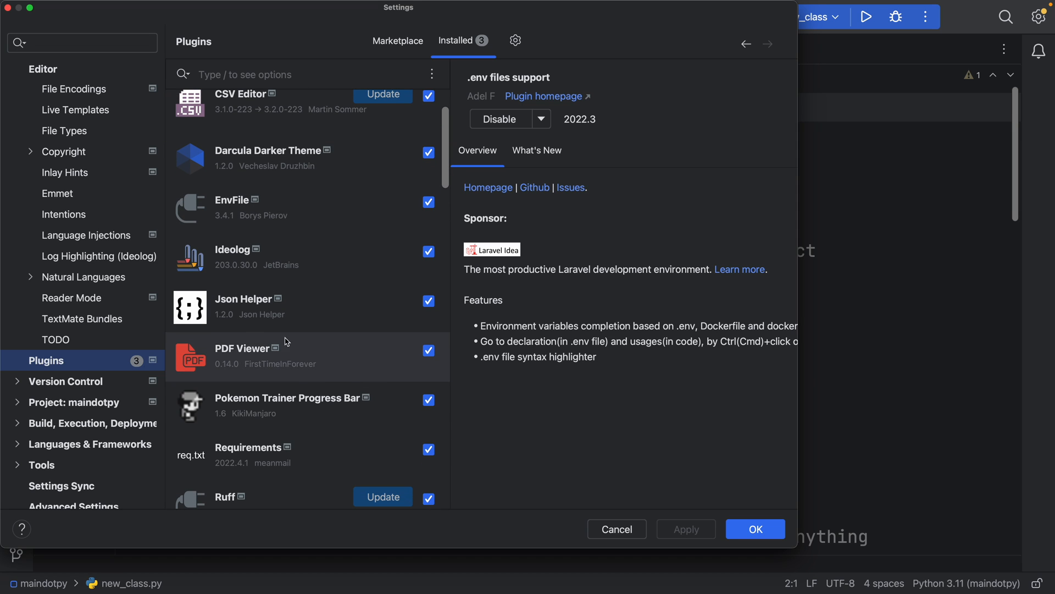
scroll(322, 379, down, 3)
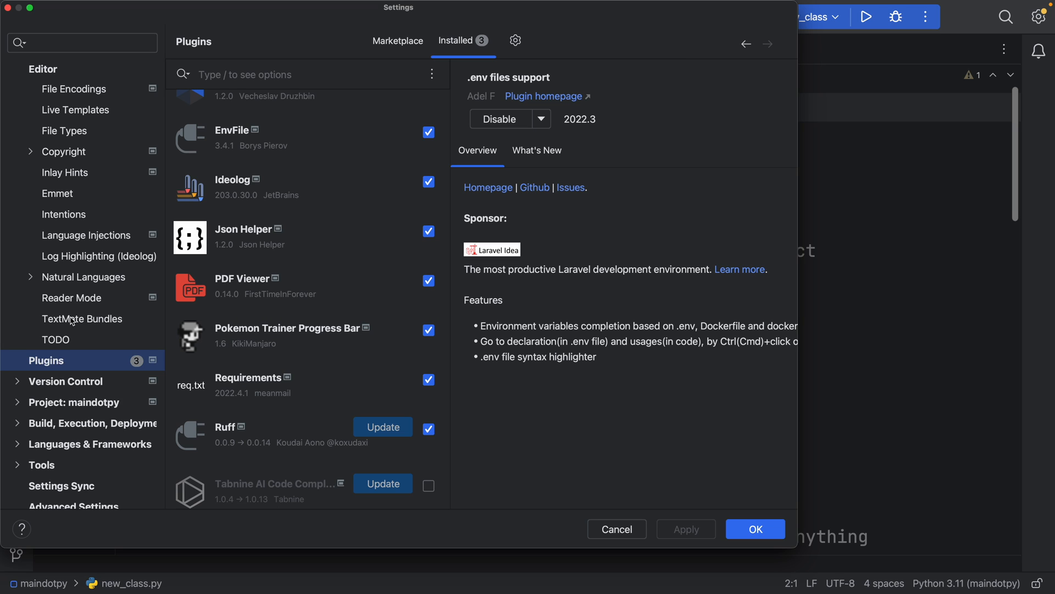
scroll(77, 318, down, 1)
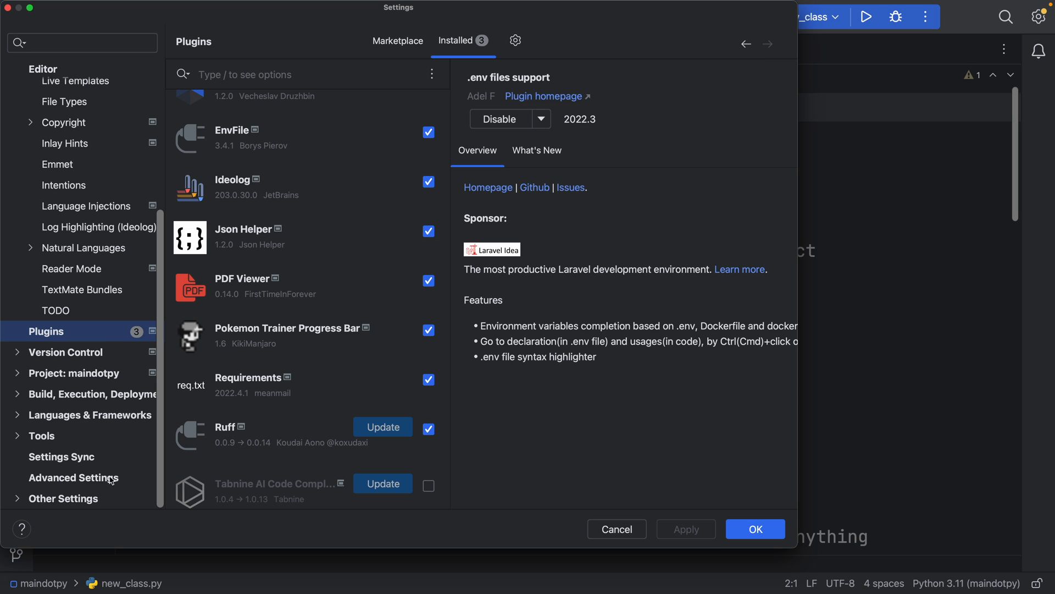
- Check that Reformat code is ticked under Tools > Actions on Save and confirm with OK
click(19, 435)
scroll(83, 446, down, 3)
scroll(104, 450, down, 3)
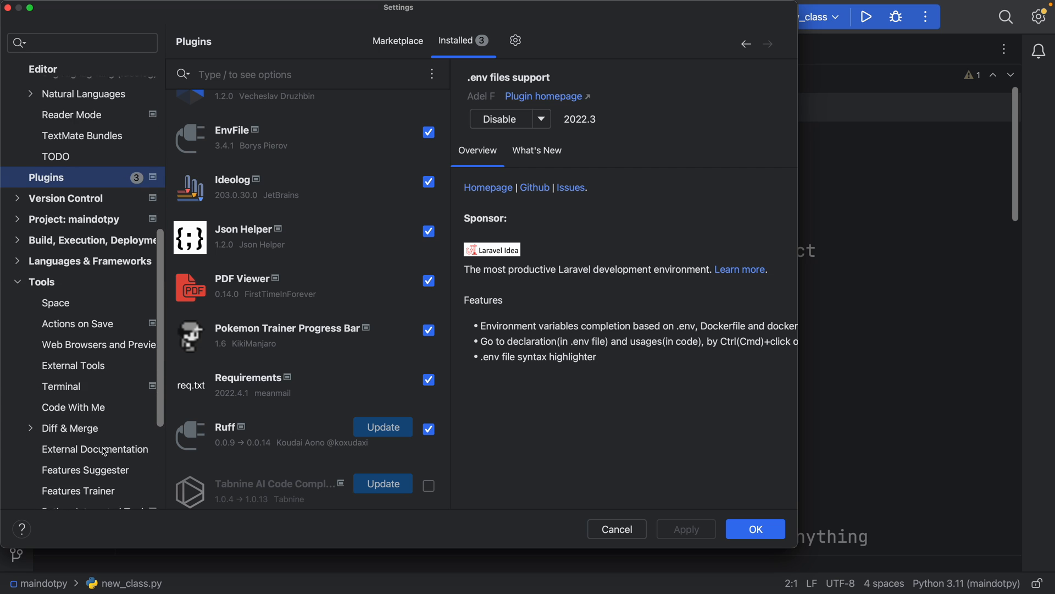
click(87, 327)
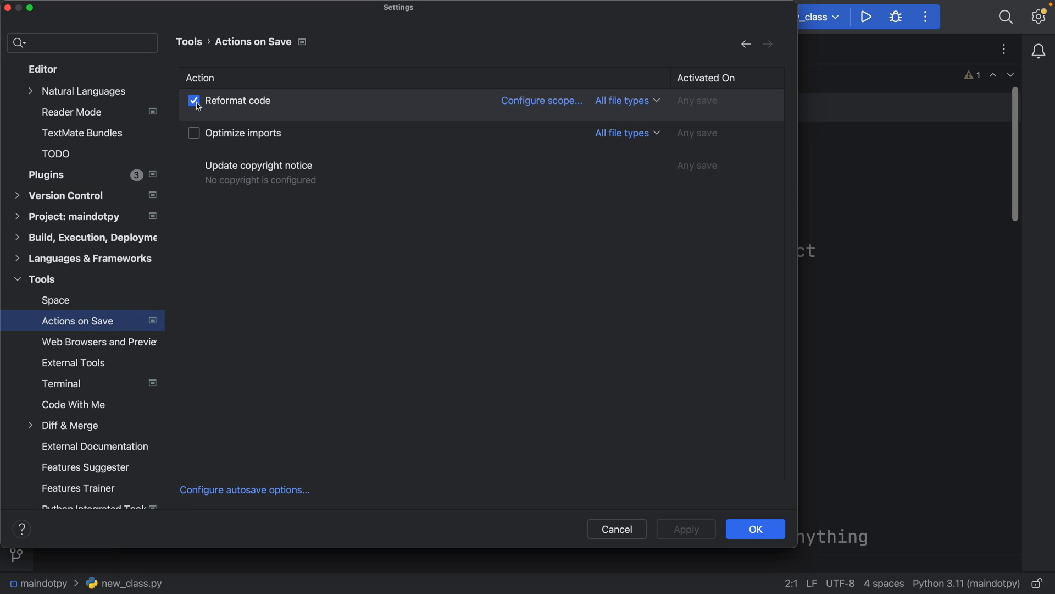
click(756, 528)
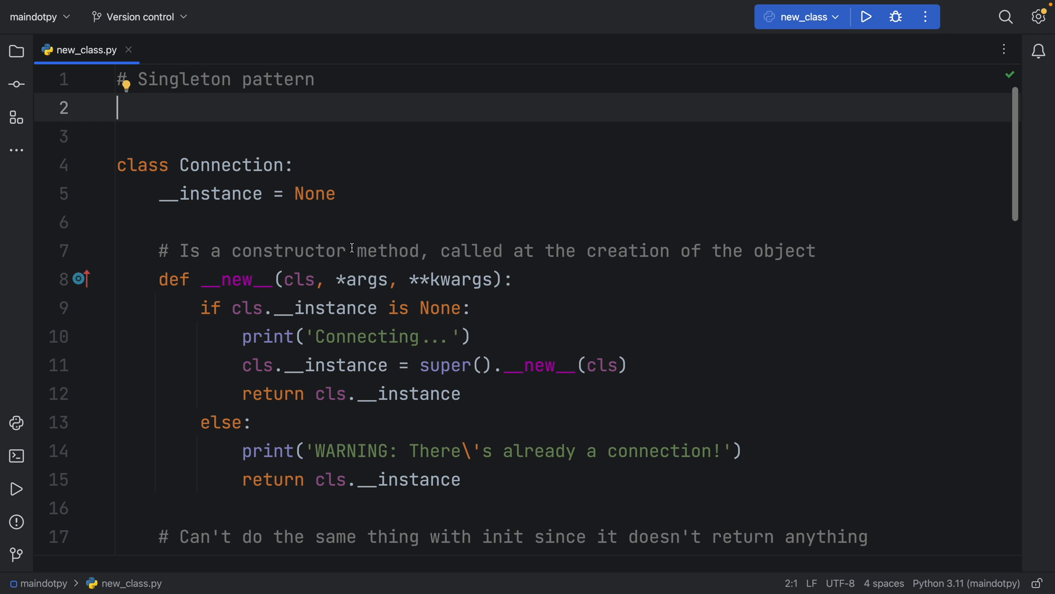
scroll(352, 248, down, 3)
scroll(352, 247, down, 2)
scroll(352, 247, down, 2)
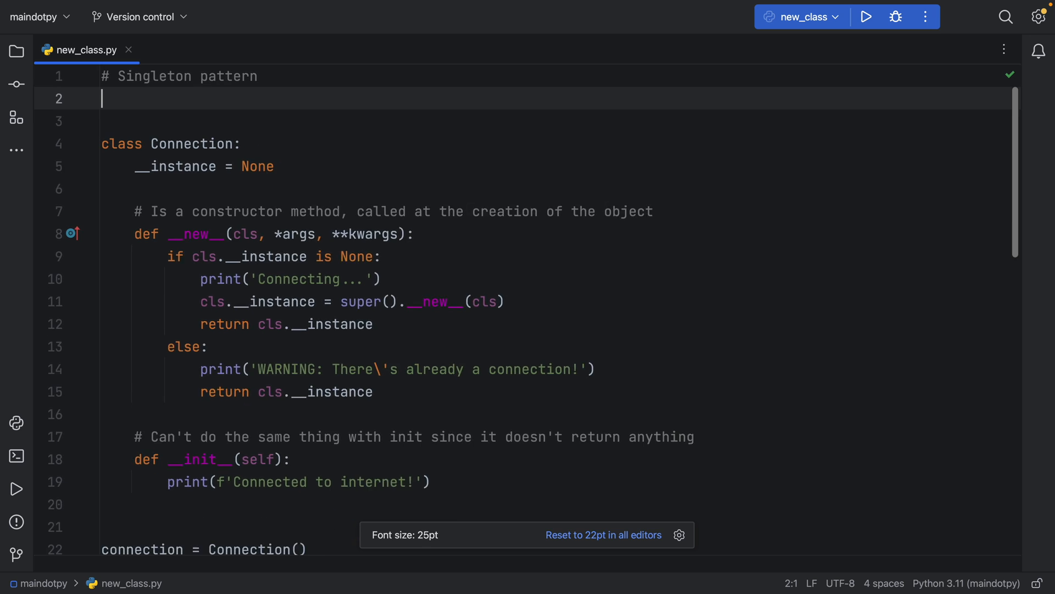
scroll(352, 248, down, 3)
- Add extra blank lines and stray spaces to the singleton file, then run it so save reformats the code
click(285, 170)
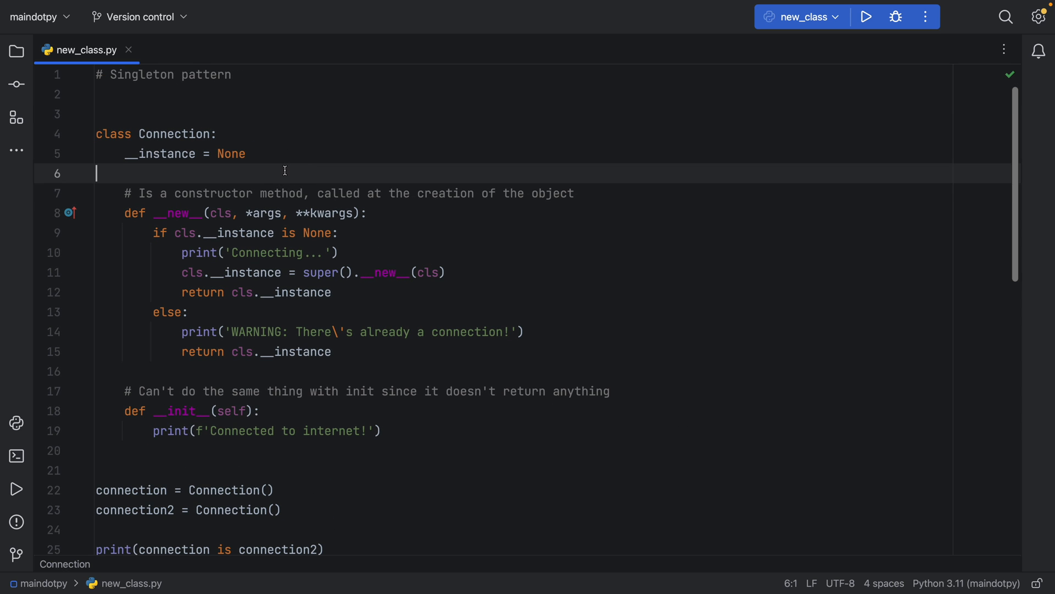
key(Return)
key(Return)
key(Return)
scroll(285, 171, down, 3)
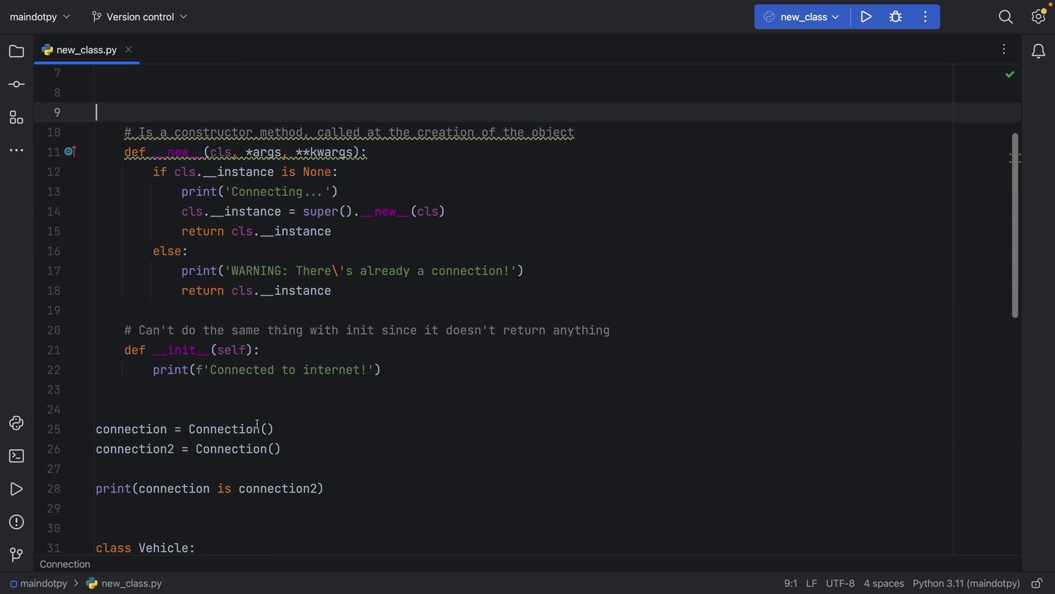
click(291, 429)
click(189, 429)
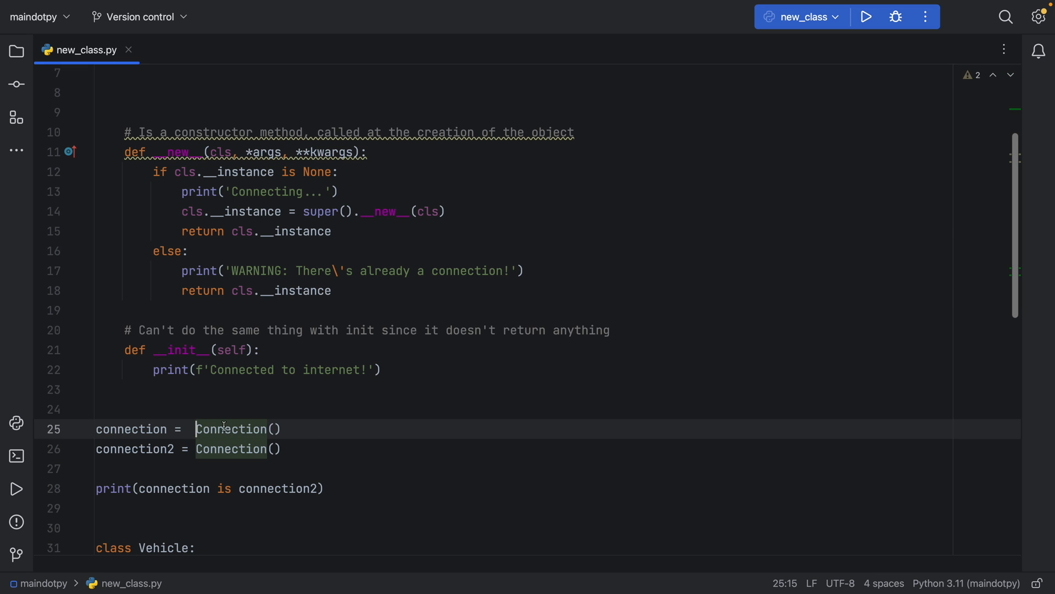
scroll(429, 405, up, 3)
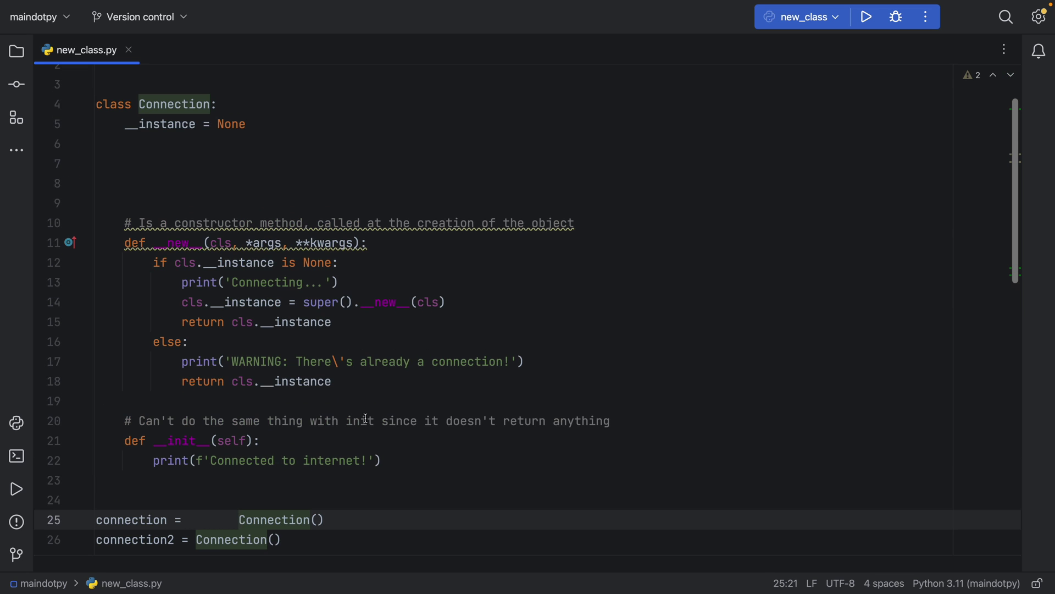
click(621, 385)
key(shift+F10)
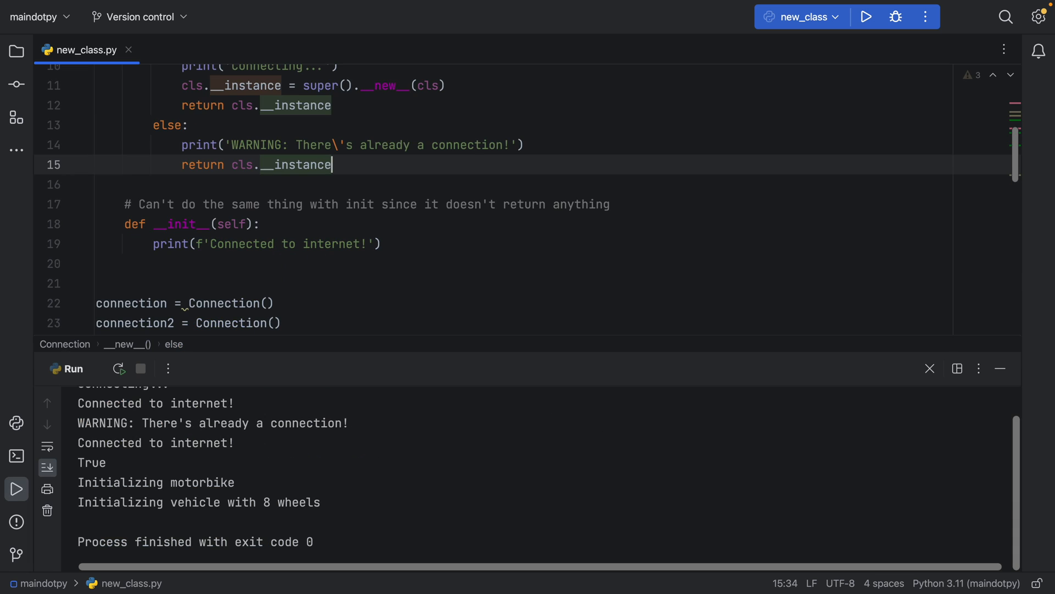
scroll(456, 251, up, 5)
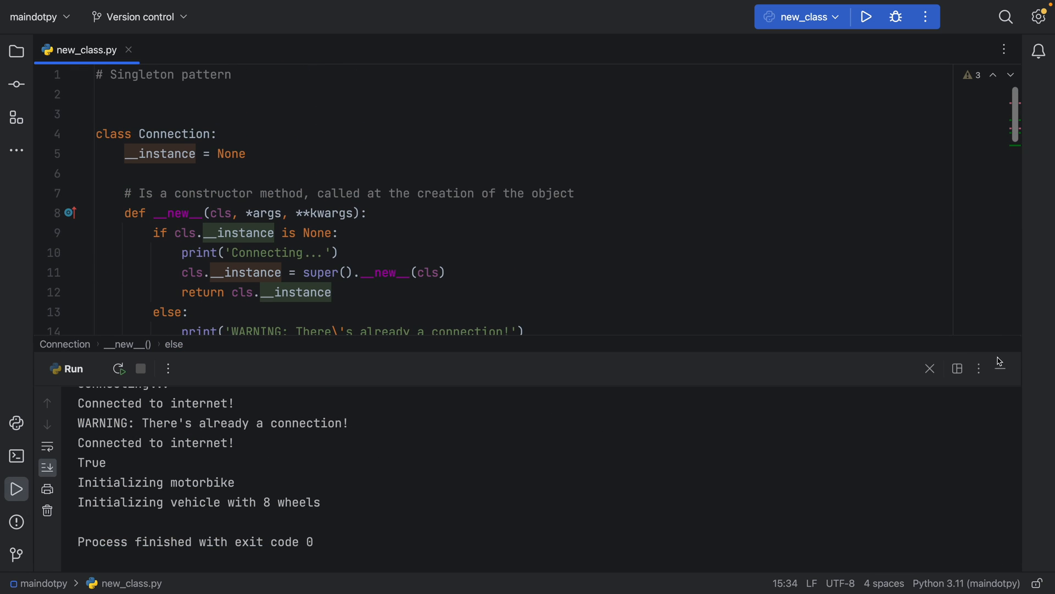
- Close the run output, select the whole reformatted file and clear the selection
click(1003, 366)
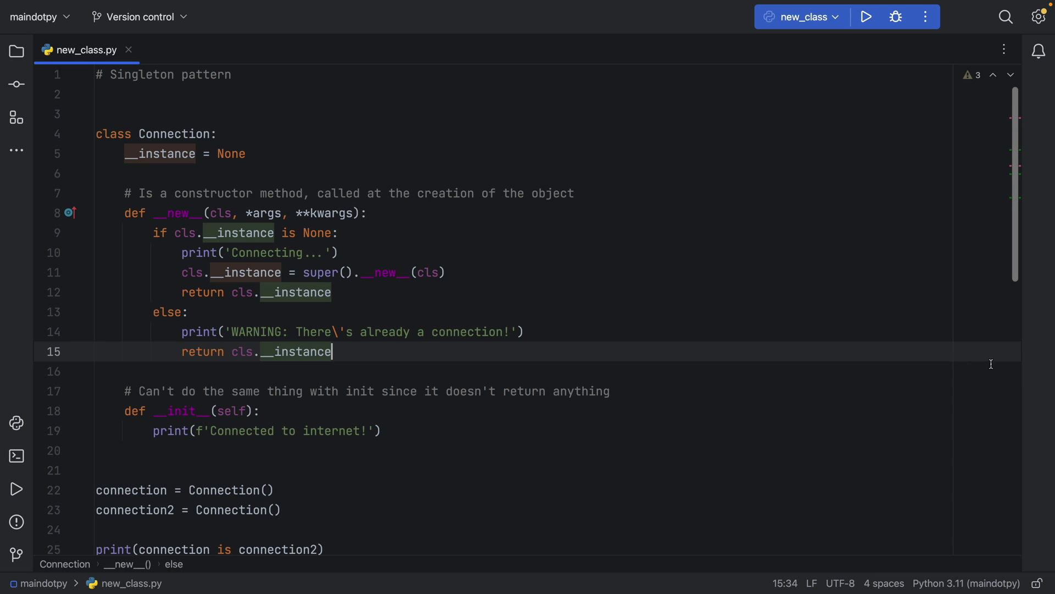
click(418, 391)
key(ctrl+a)
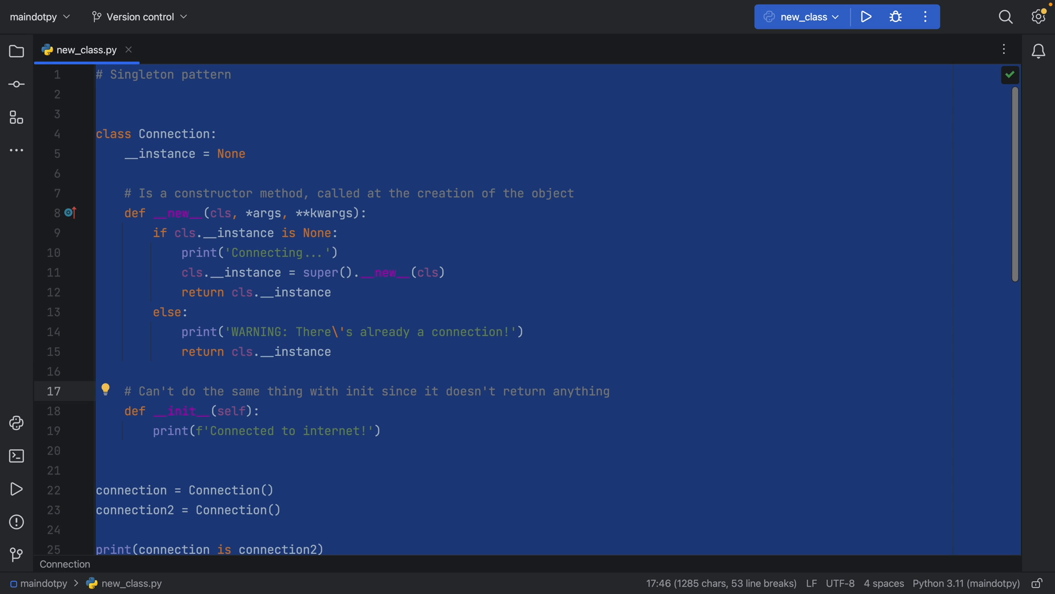
click(588, 352)
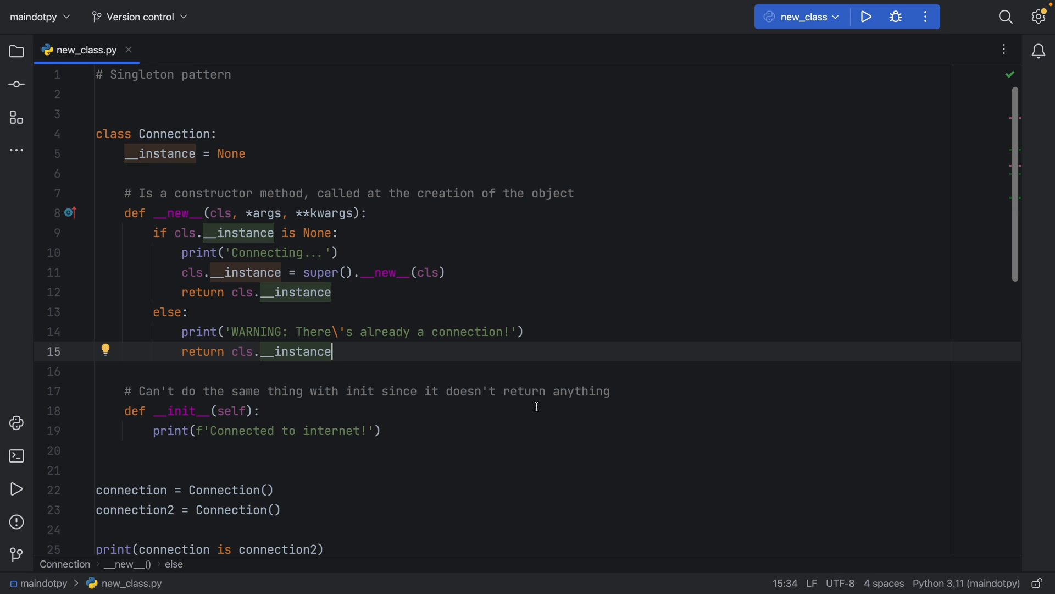
click(45, 6)
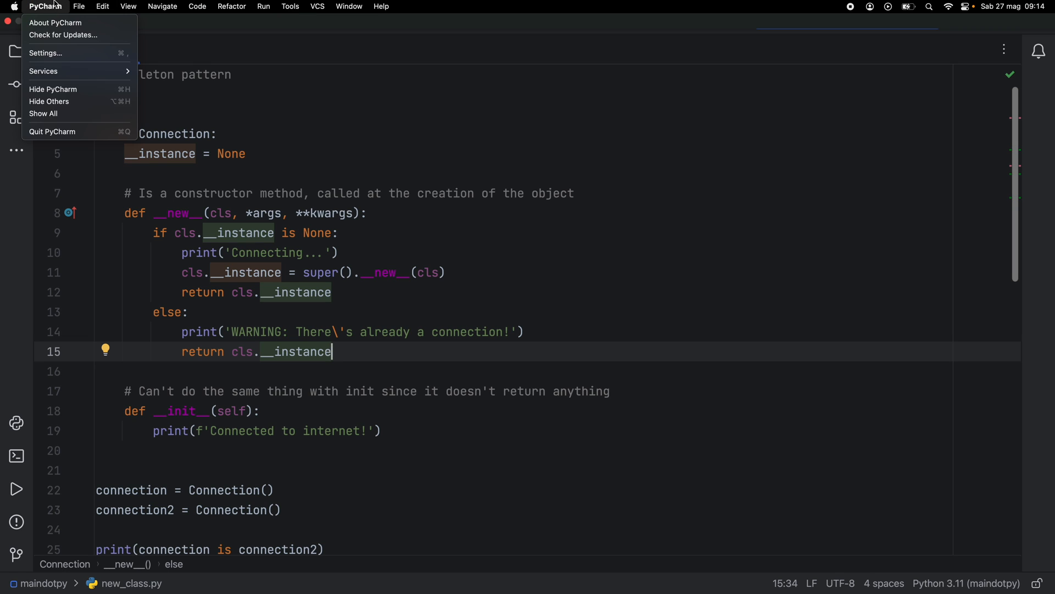
click(79, 110)
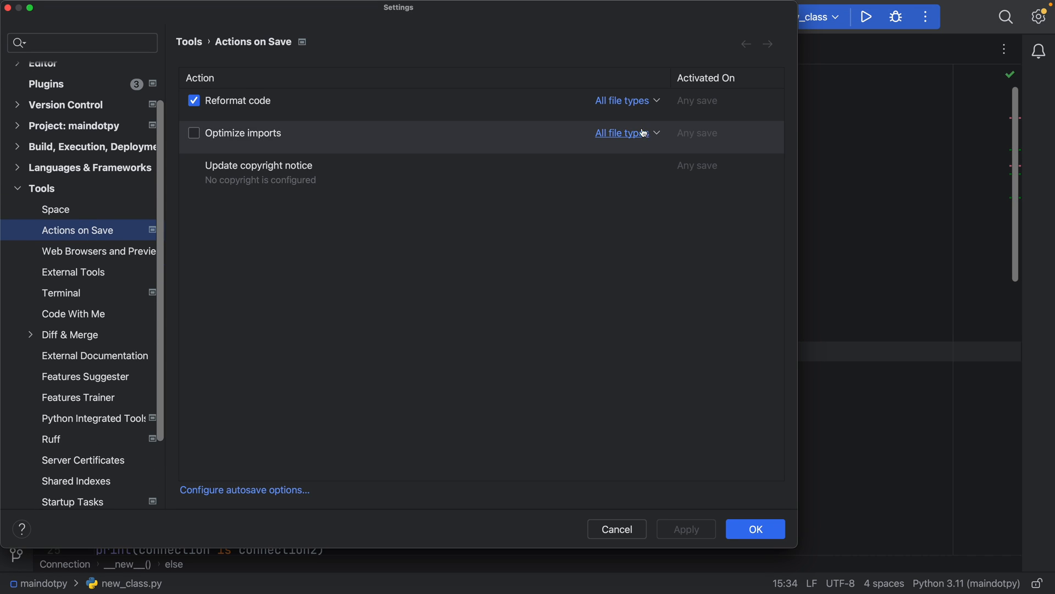
click(273, 491)
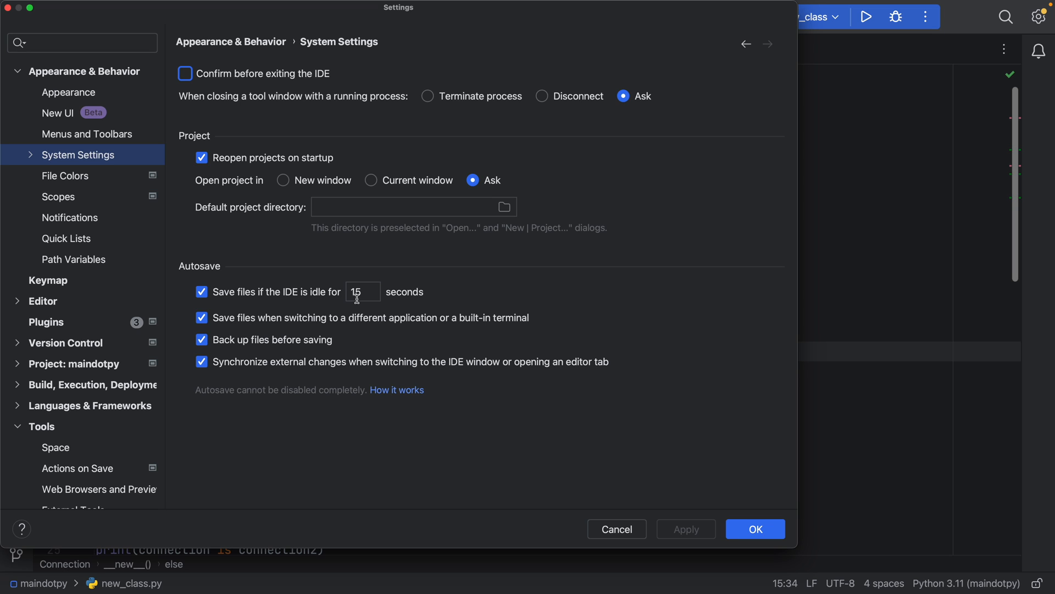
click(617, 529)
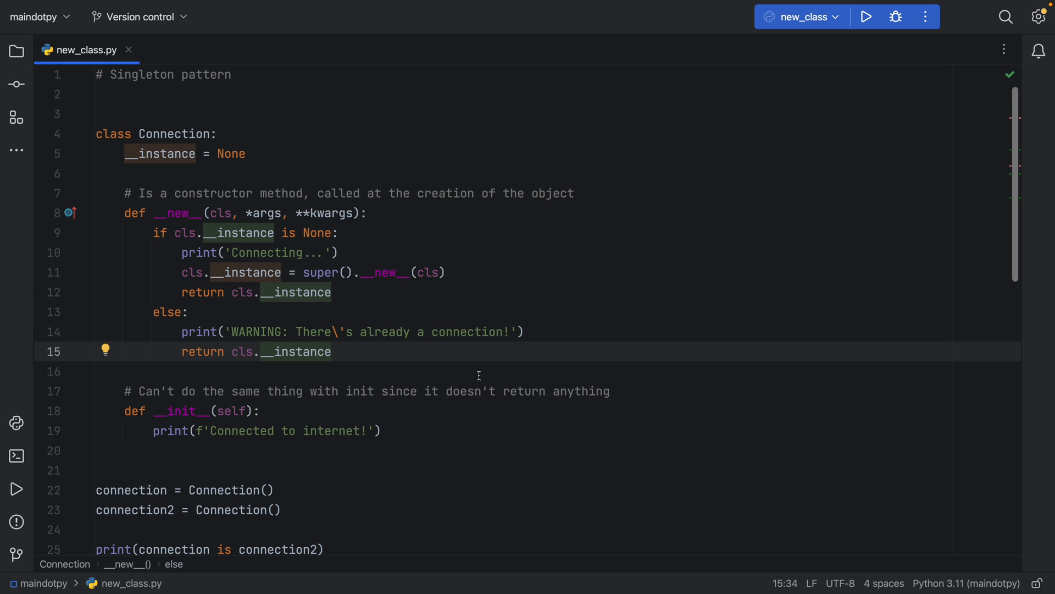
- Insert stray spaces before cls on line 11, then save and run so reformat strips them
click(417, 272)
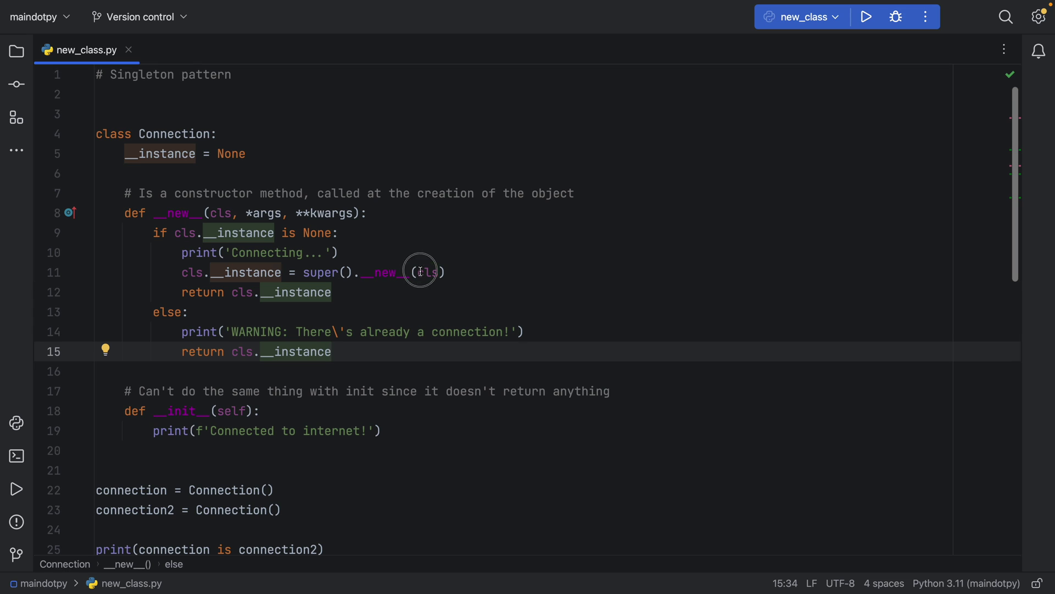
click(697, 370)
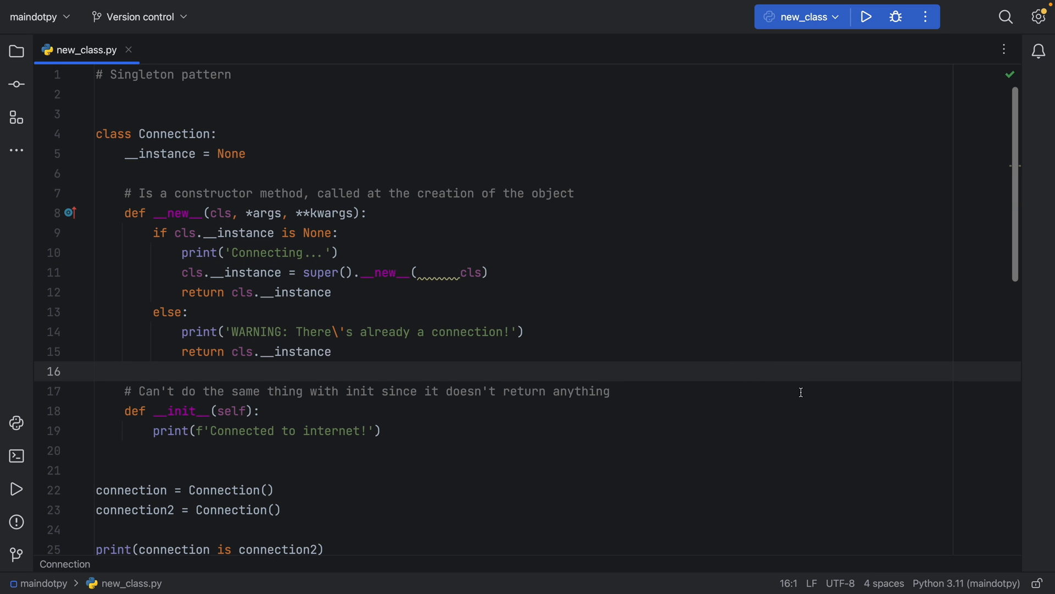
key(ctrl+shift+F10)
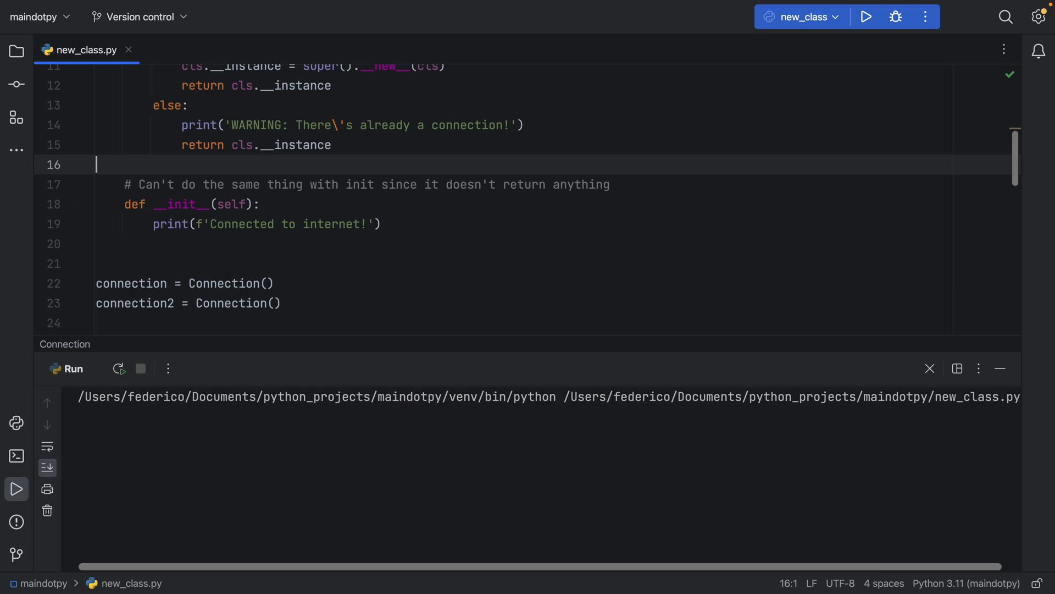
key(ctrl+alt+l)
- Select the cleaned-up assignment on line 11, deselect it and close the run output
click(190, 183)
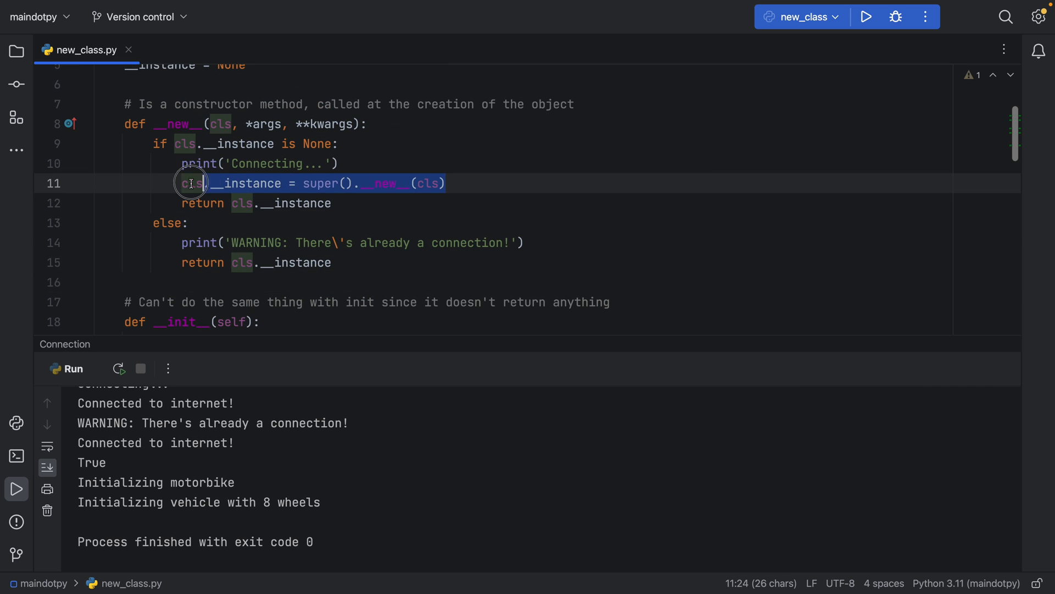
drag(190, 183, 445, 184)
click(445, 184)
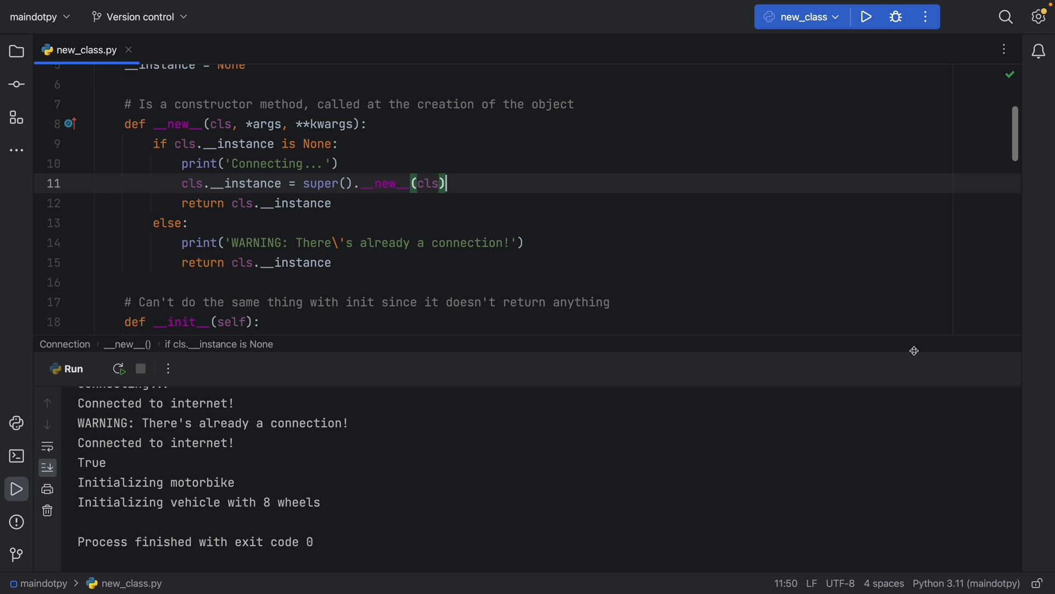
key(shift+Escape)
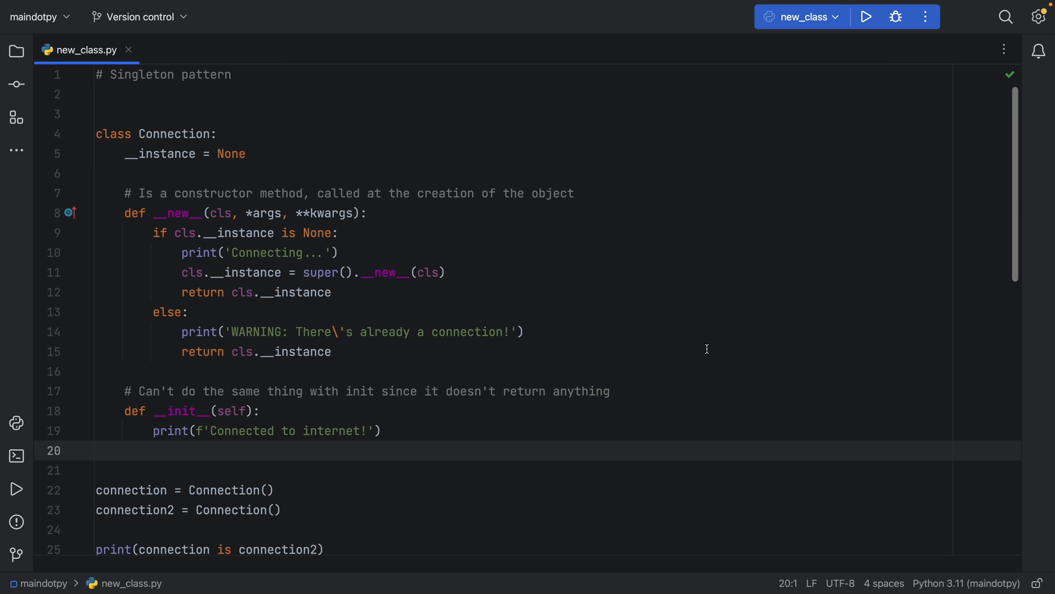